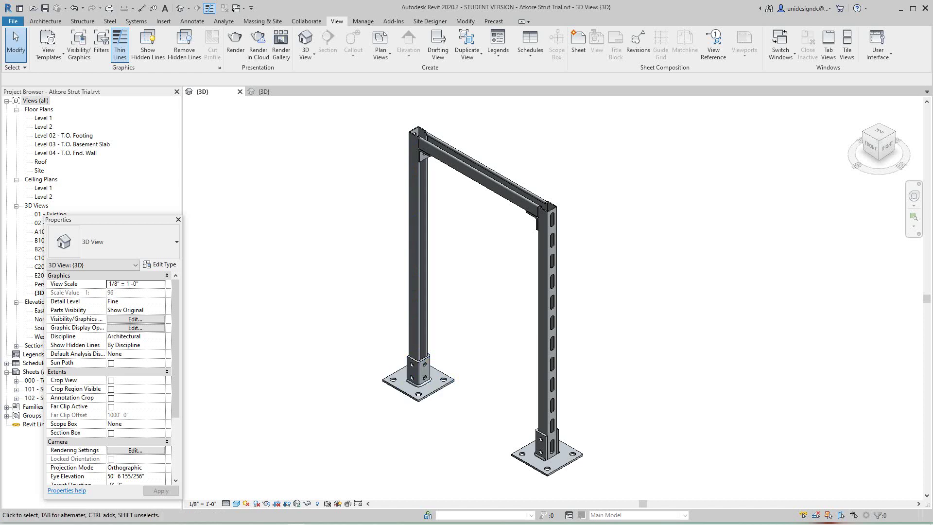
Step: Examine the P1026 two-hole 90° fitting where the crossbeam meets the rear post of the strut frame
{"action": "scroll", "coordinate": [532, 223], "scroll_direction": "up", "scroll_amount": 3}
{"action": "middle_click_drag", "start_coordinate": [533, 224], "coordinate": [601, 349]}
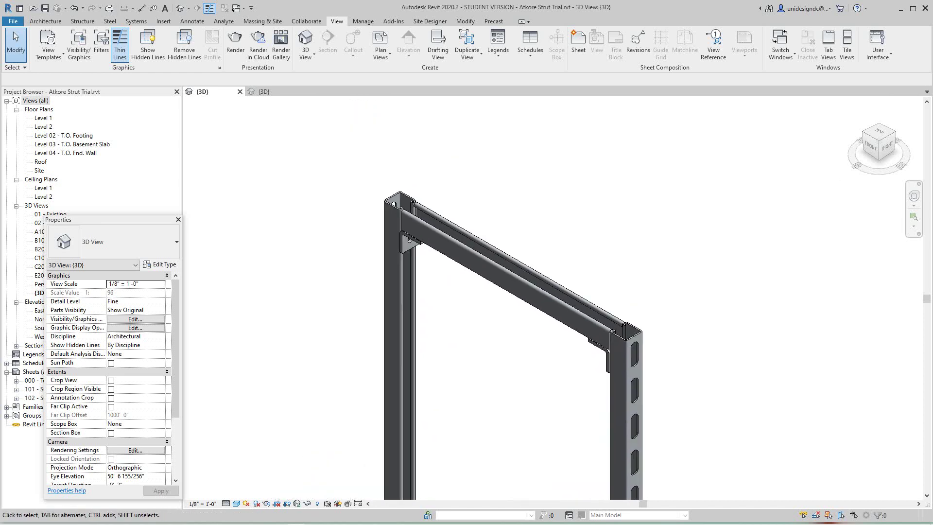
{"action": "scroll", "coordinate": [414, 230], "scroll_direction": "up", "scroll_amount": 4}
{"action": "left_click", "coordinate": [394, 199]}
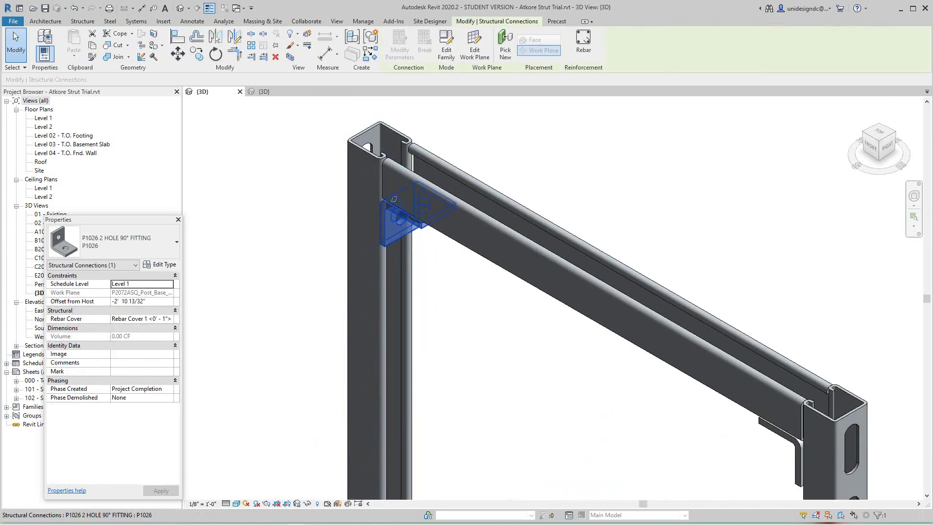
{"action": "key", "text": "Escape"}
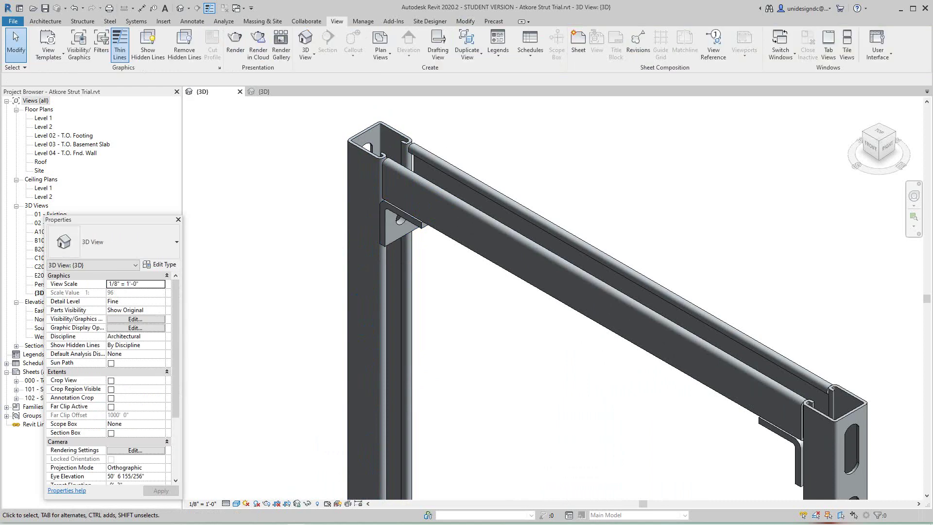
{"action": "scroll", "coordinate": [426, 226], "scroll_direction": "down", "scroll_amount": 3}
{"action": "middle_click_drag", "start_coordinate": [426, 227], "coordinate": [459, 303]}
{"action": "scroll", "coordinate": [459, 303], "scroll_direction": "up", "scroll_amount": 5}
{"action": "middle_click_drag", "start_coordinate": [388, 203], "coordinate": [370, 182]}
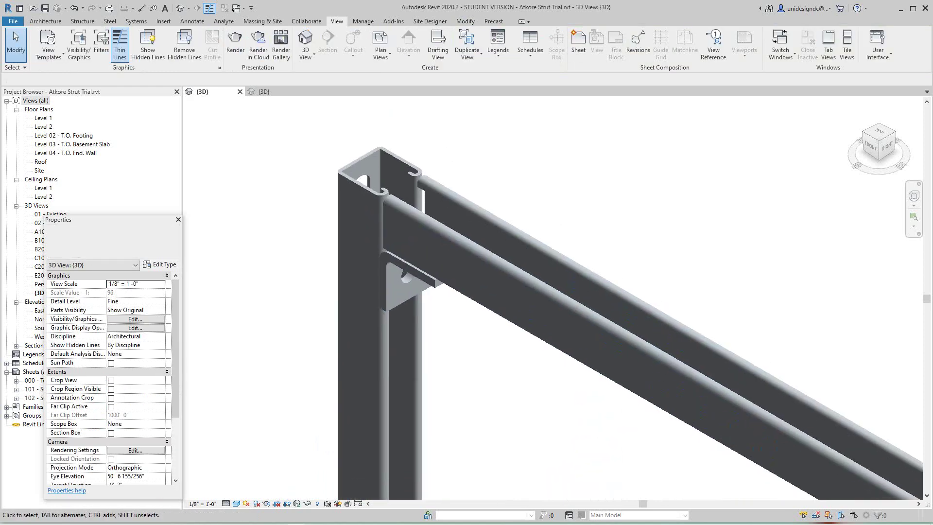
Step: Examine the whole strut frame in the 3D view, from the crossbeam down to both post bases
{"action": "scroll", "coordinate": [369, 182], "scroll_direction": "down", "scroll_amount": 1}
{"action": "scroll", "coordinate": [491, 181], "scroll_direction": "down", "scroll_amount": 2}
{"action": "middle_click", "coordinate": [492, 180]}
{"action": "middle_click", "coordinate": [491, 181]}
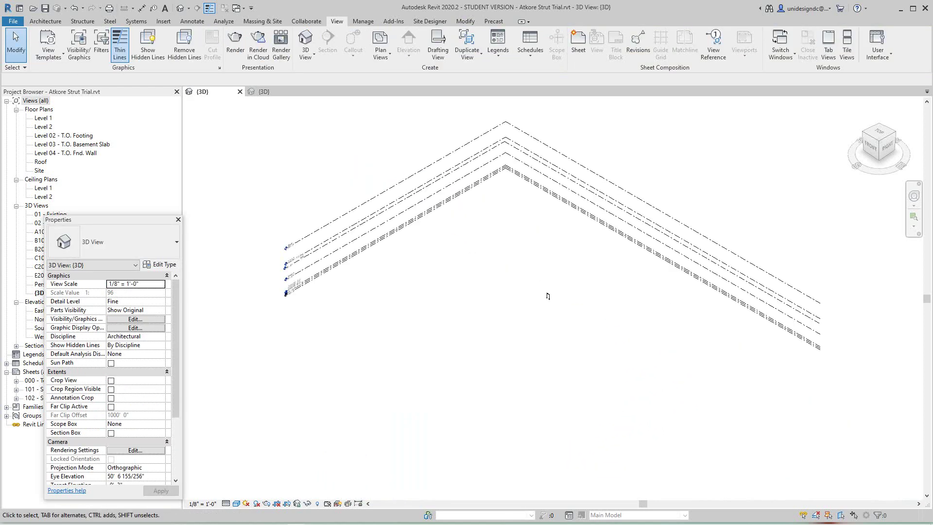
{"action": "scroll", "coordinate": [548, 299], "scroll_direction": "up", "scroll_amount": 13}
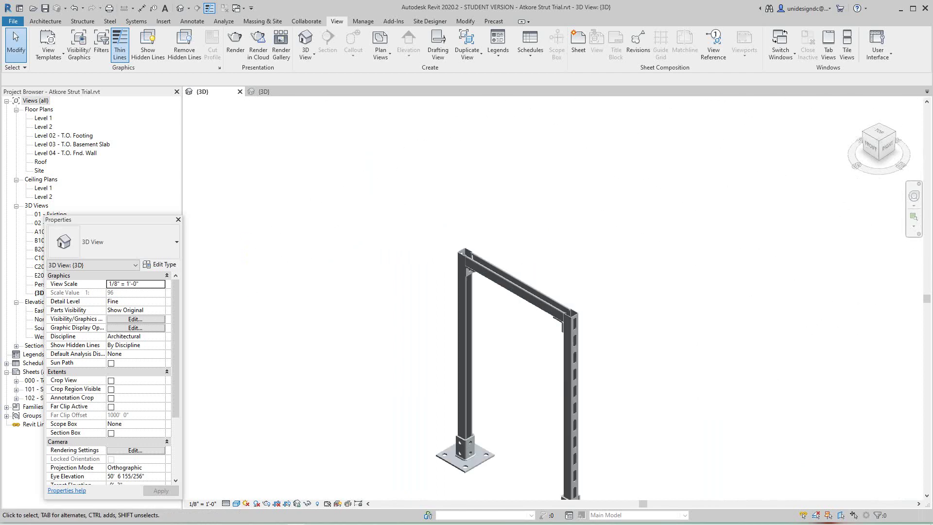
{"action": "middle_click_drag", "start_coordinate": [547, 270], "coordinate": [561, 230]}
{"action": "scroll", "coordinate": [558, 296], "scroll_direction": "up", "scroll_amount": 4}
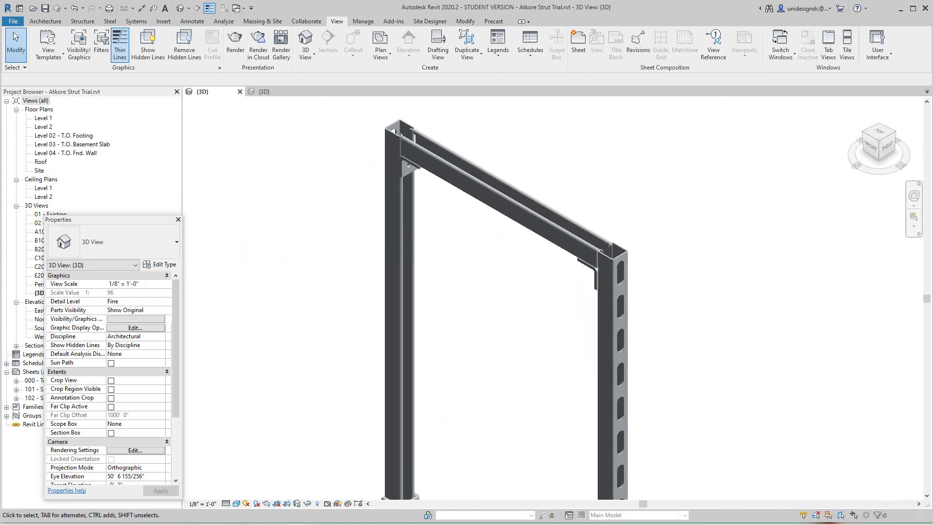
{"action": "scroll", "coordinate": [640, 280], "scroll_direction": "down", "scroll_amount": 2}
{"action": "scroll", "coordinate": [566, 297], "scroll_direction": "down", "scroll_amount": 1}
{"action": "middle_click_drag", "start_coordinate": [566, 299], "coordinate": [551, 253]}
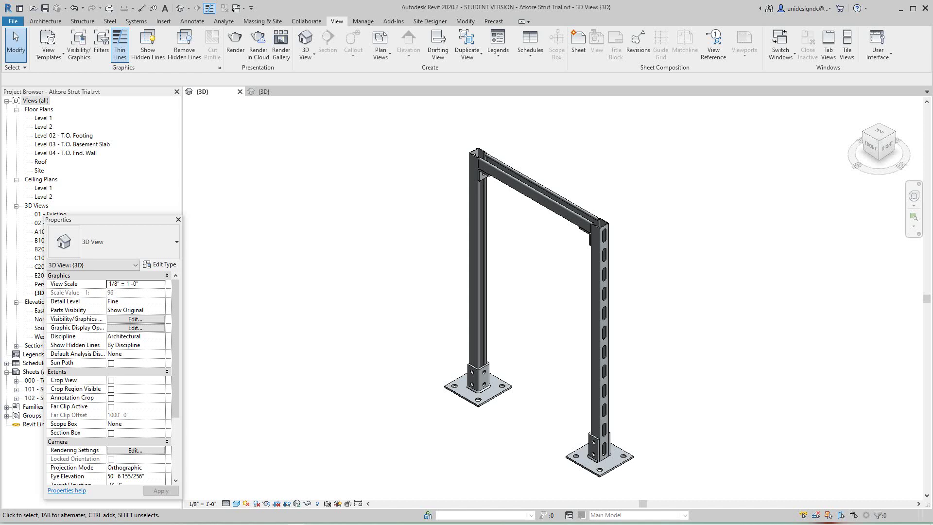
Step: Select the rear slotted column to check its family type and properties, and clear the selection
{"action": "scroll", "coordinate": [520, 148], "scroll_direction": "up", "scroll_amount": 2}
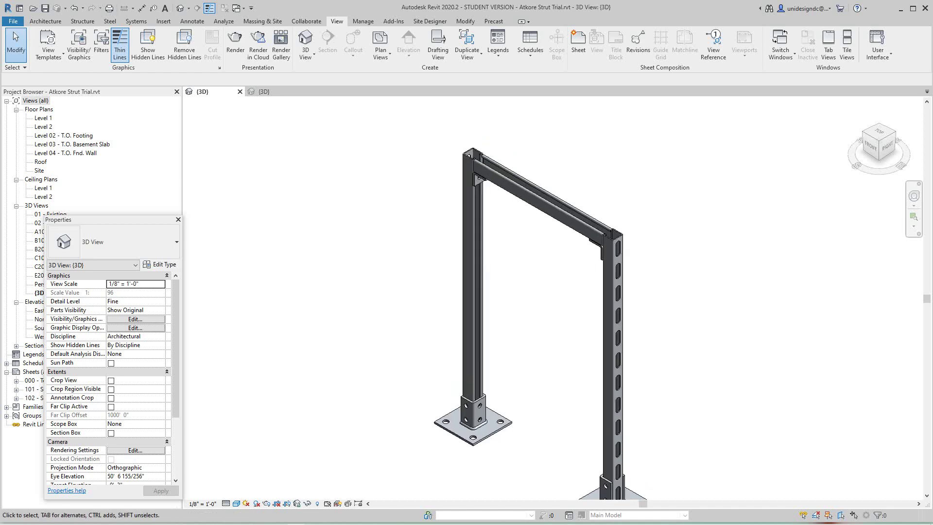
{"action": "left_click", "coordinate": [472, 287]}
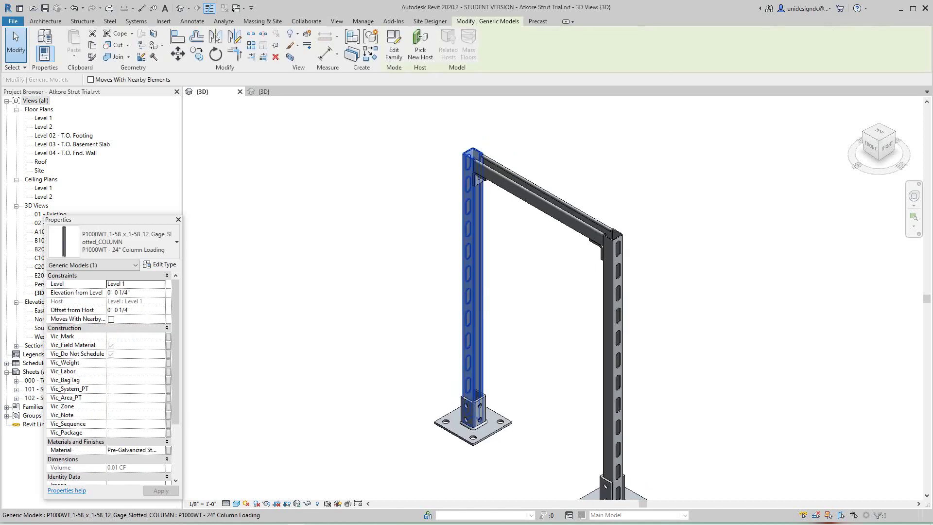
{"action": "key", "text": "Escape"}
{"action": "middle_click_drag", "start_coordinate": [494, 266], "coordinate": [483, 234]}
{"action": "scroll", "coordinate": [477, 217], "scroll_direction": "down", "scroll_amount": 1}
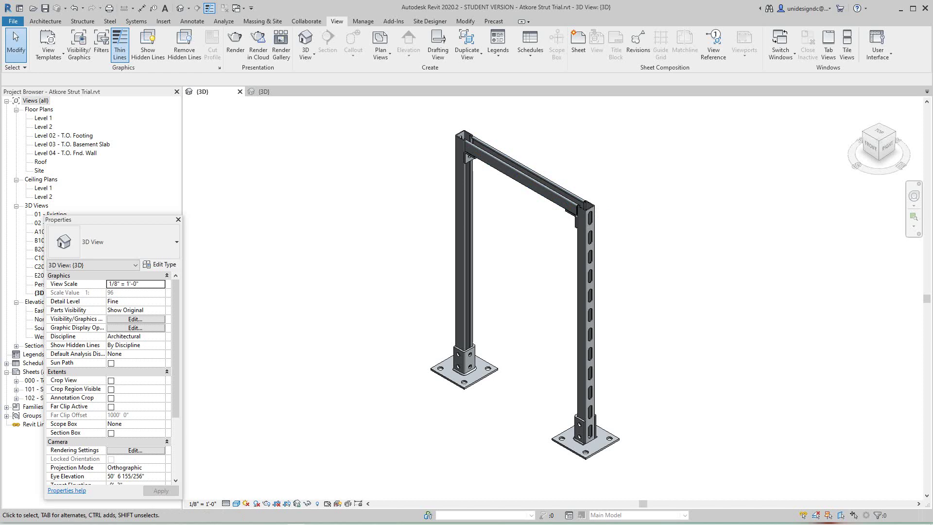
Step: Select the slotted crossbeam to check its family type and properties, and clear the selection
{"action": "scroll", "coordinate": [548, 224], "scroll_direction": "down", "scroll_amount": 2}
{"action": "middle_click_drag", "start_coordinate": [545, 220], "coordinate": [558, 284]}
{"action": "scroll", "coordinate": [556, 267], "scroll_direction": "up", "scroll_amount": 4}
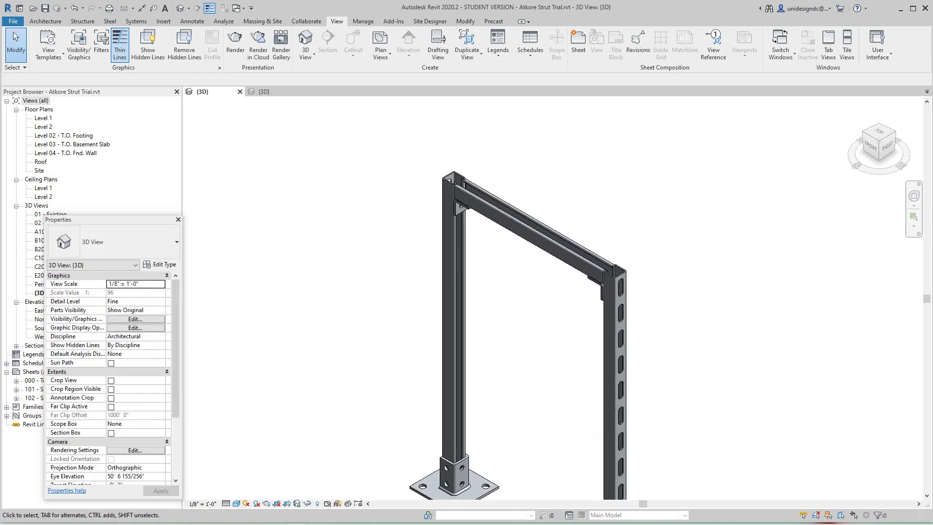
{"action": "scroll", "coordinate": [544, 260], "scroll_direction": "down", "scroll_amount": 2}
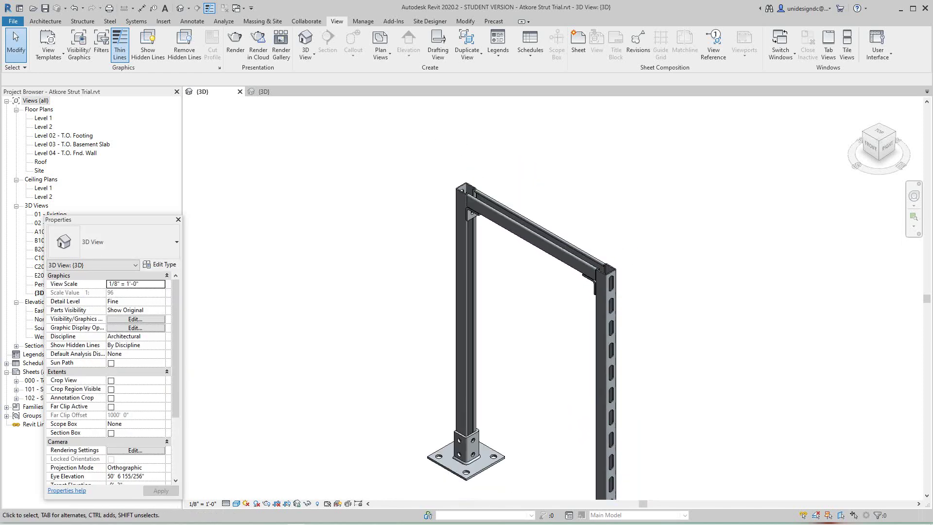
{"action": "scroll", "coordinate": [509, 261], "scroll_direction": "down", "scroll_amount": 2}
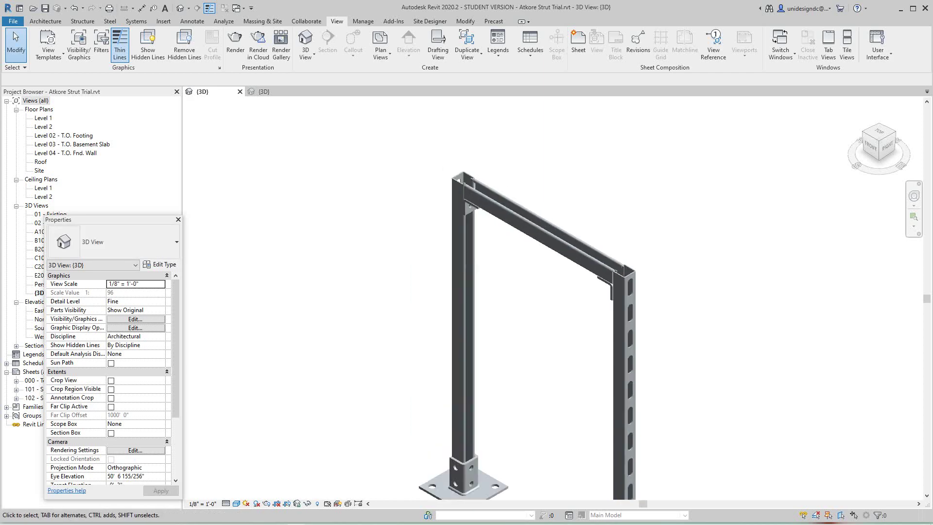
{"action": "left_click", "coordinate": [527, 241]}
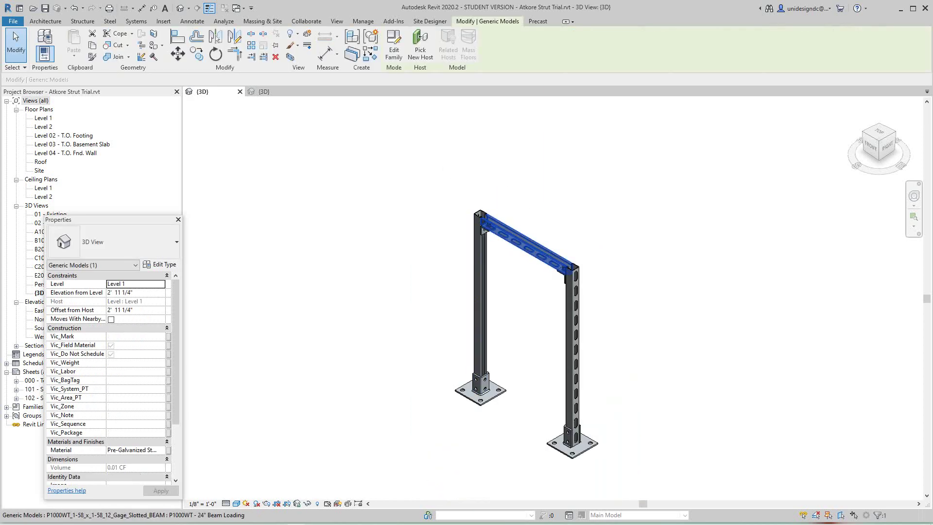
{"action": "key", "text": "Escape"}
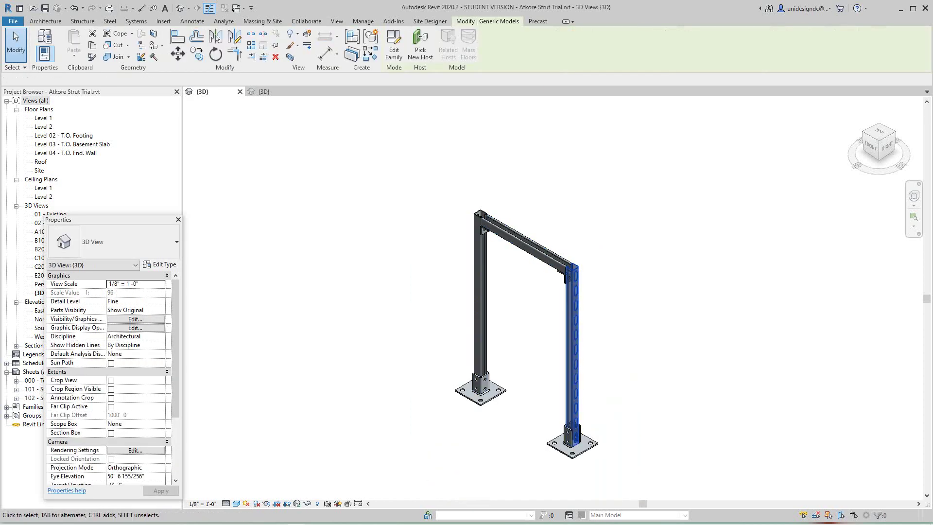
{"action": "scroll", "coordinate": [534, 269], "scroll_direction": "up", "scroll_amount": 3}
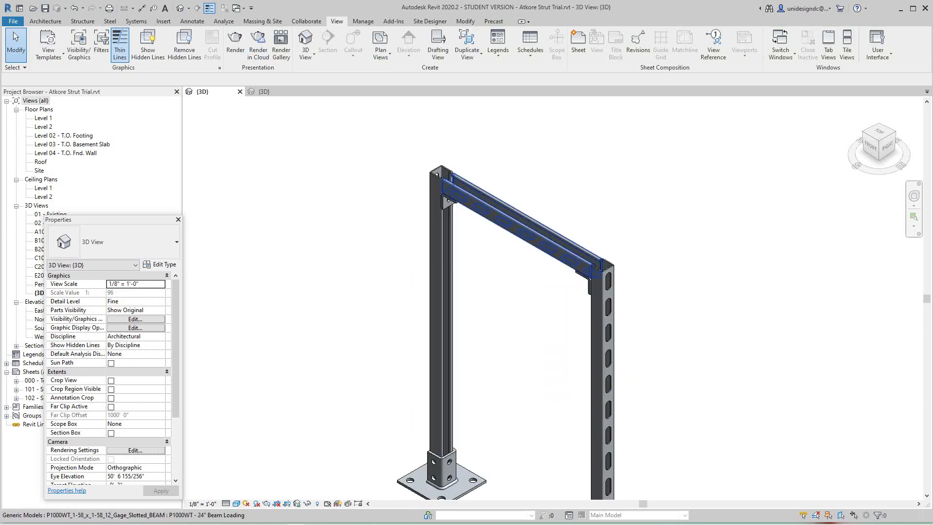
{"action": "left_click", "coordinate": [552, 247]}
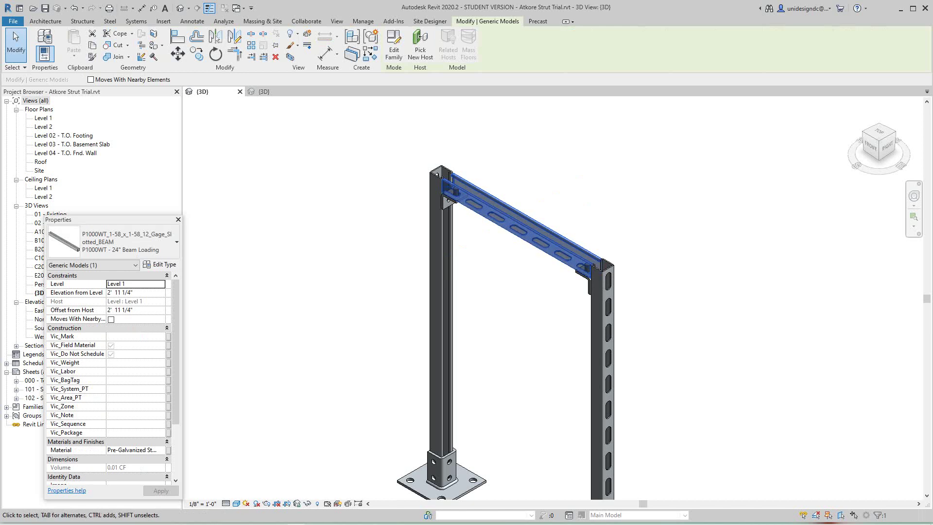
{"action": "key", "text": "Escape"}
{"action": "scroll", "coordinate": [607, 263], "scroll_direction": "up", "scroll_amount": 3}
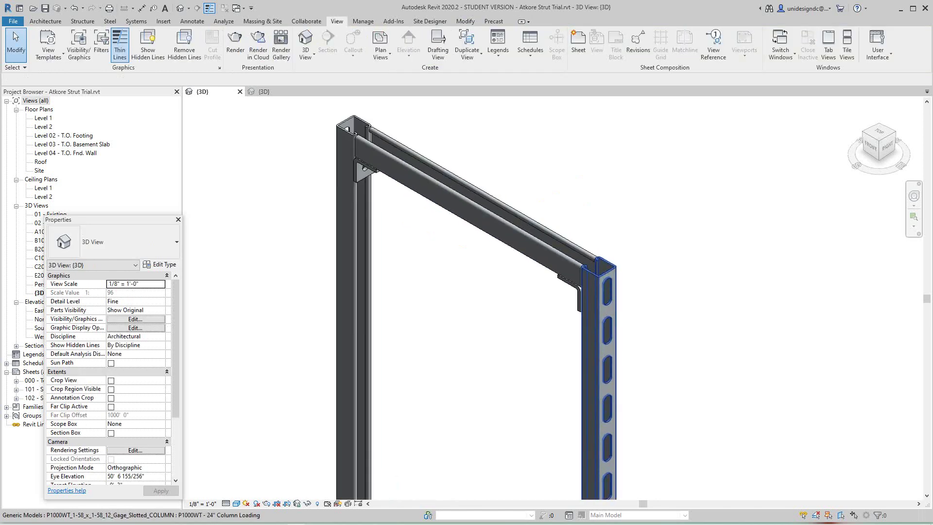
Step: Rotate the front slotted column in place through a full turn in 90-degree increments
{"action": "left_click", "coordinate": [595, 285]}
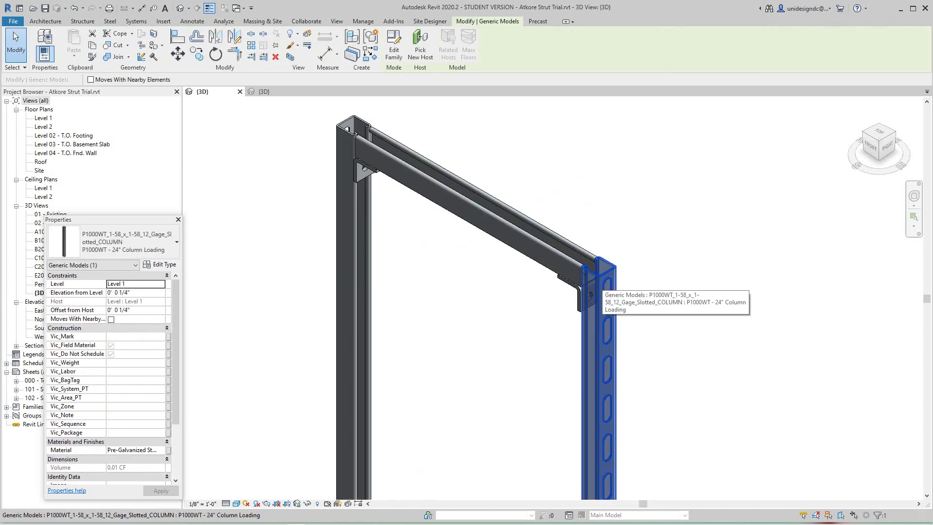
{"action": "key", "text": "space"}
{"action": "key", "text": "space"}
{"action": "key", "text": "space"}
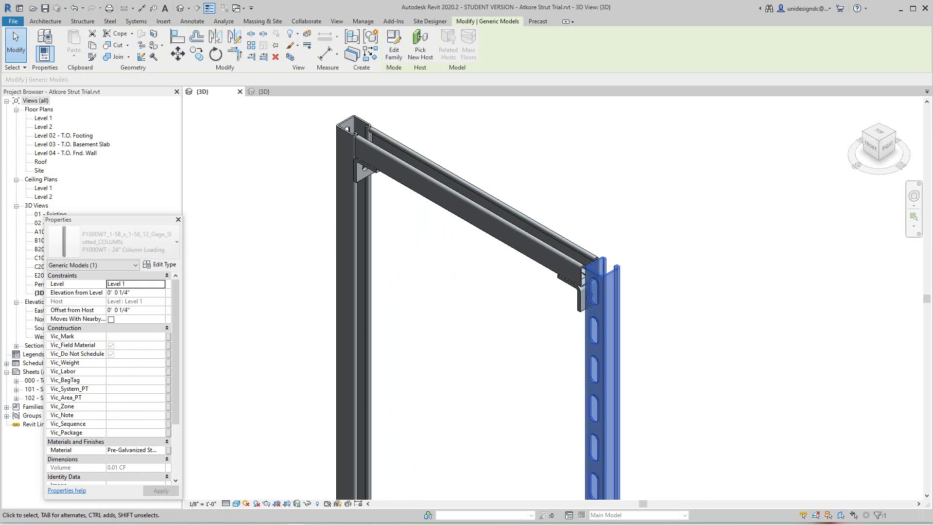
{"action": "key", "text": "space"}
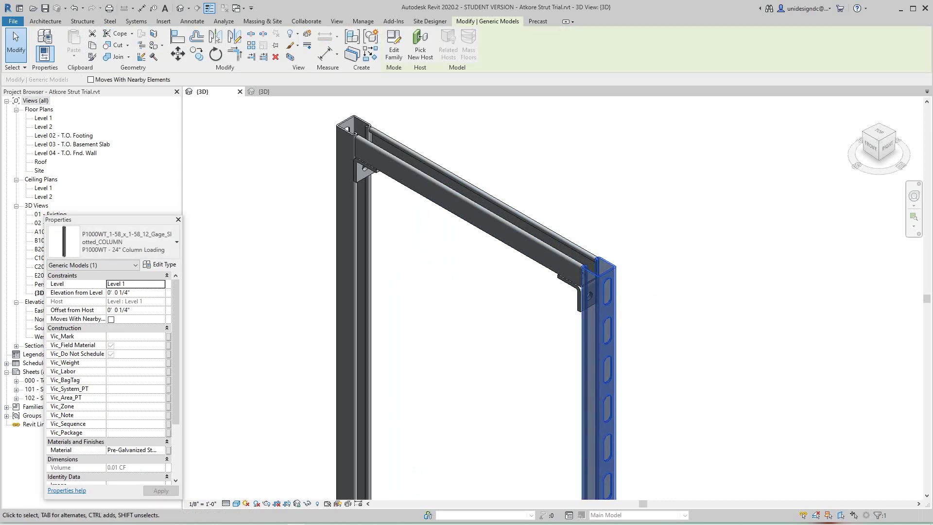
{"action": "key", "text": "Escape"}
Step: Examine the angle fitting under the crossbeam, the column slots and the post base up close
{"action": "scroll", "coordinate": [657, 246], "scroll_direction": "down", "scroll_amount": 3}
{"action": "scroll", "coordinate": [609, 275], "scroll_direction": "up", "scroll_amount": 5}
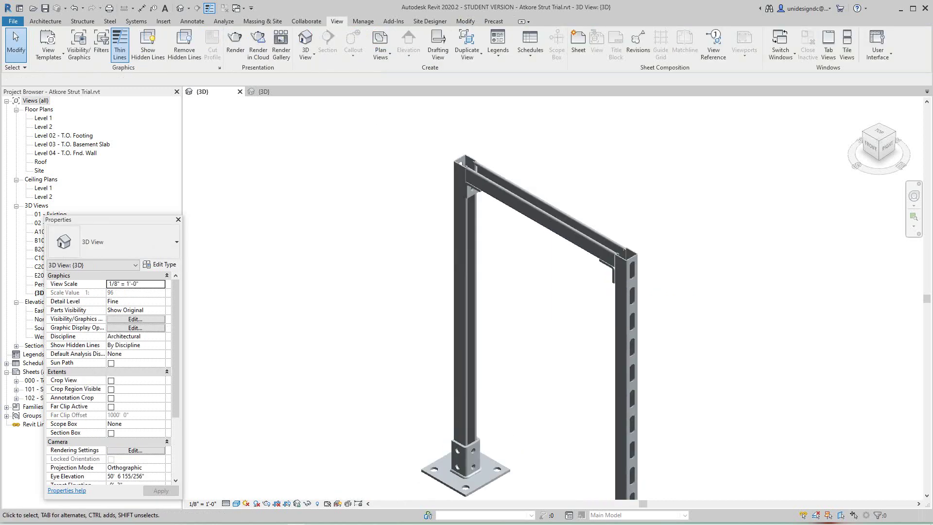
{"action": "middle_click_drag", "start_coordinate": [602, 272], "coordinate": [600, 388]}
{"action": "scroll", "coordinate": [296, 202], "scroll_direction": "up", "scroll_amount": 3}
{"action": "scroll", "coordinate": [342, 233], "scroll_direction": "down", "scroll_amount": 6}
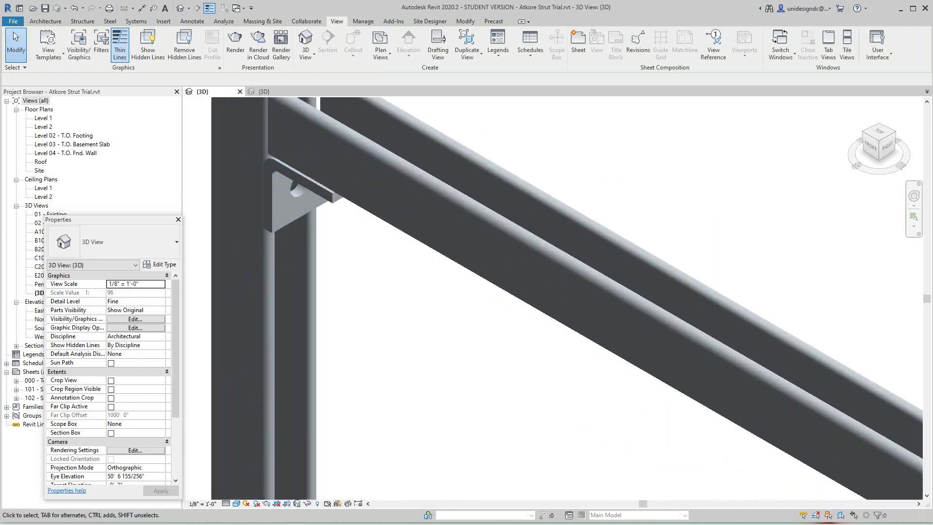
{"action": "middle_click_drag", "start_coordinate": [340, 238], "coordinate": [344, 132]}
{"action": "scroll", "coordinate": [332, 393], "scroll_direction": "up", "scroll_amount": 6}
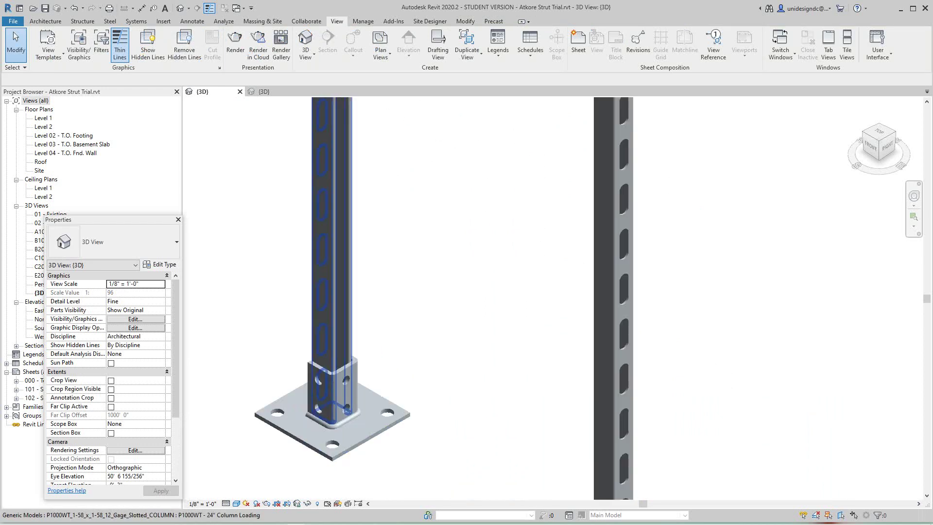
{"action": "scroll", "coordinate": [372, 378], "scroll_direction": "down", "scroll_amount": 5}
{"action": "scroll", "coordinate": [407, 328], "scroll_direction": "down", "scroll_amount": 2}
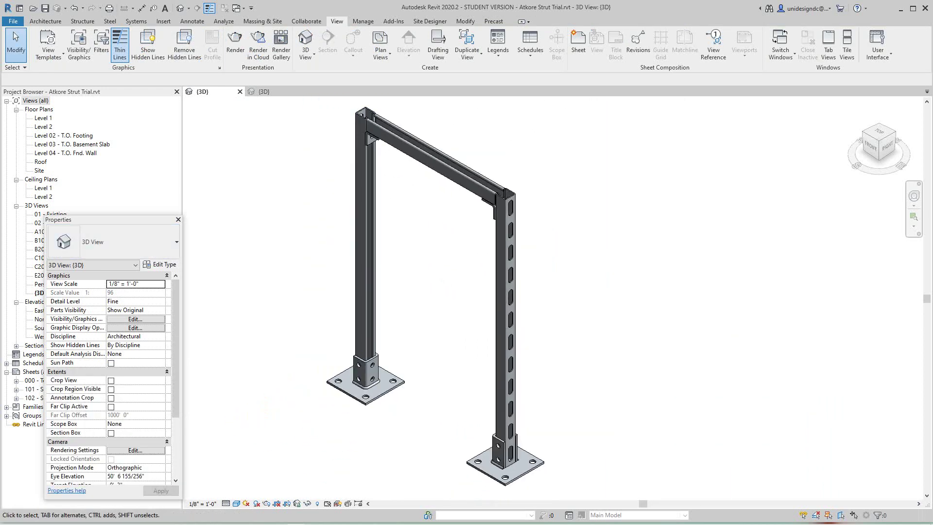
{"action": "middle_click_drag", "start_coordinate": [408, 291], "coordinate": [423, 318]}
{"action": "scroll", "coordinate": [409, 276], "scroll_direction": "up", "scroll_amount": 2}
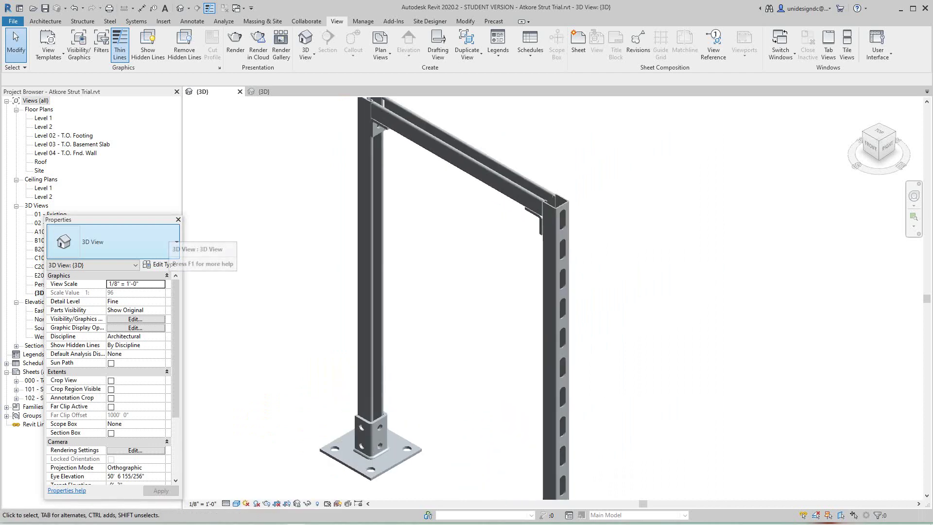
{"action": "scroll", "coordinate": [410, 276], "scroll_direction": "down", "scroll_amount": 1}
{"action": "middle_click_drag", "start_coordinate": [409, 275], "coordinate": [452, 334]}
{"action": "scroll", "coordinate": [475, 323], "scroll_direction": "up", "scroll_amount": 1}
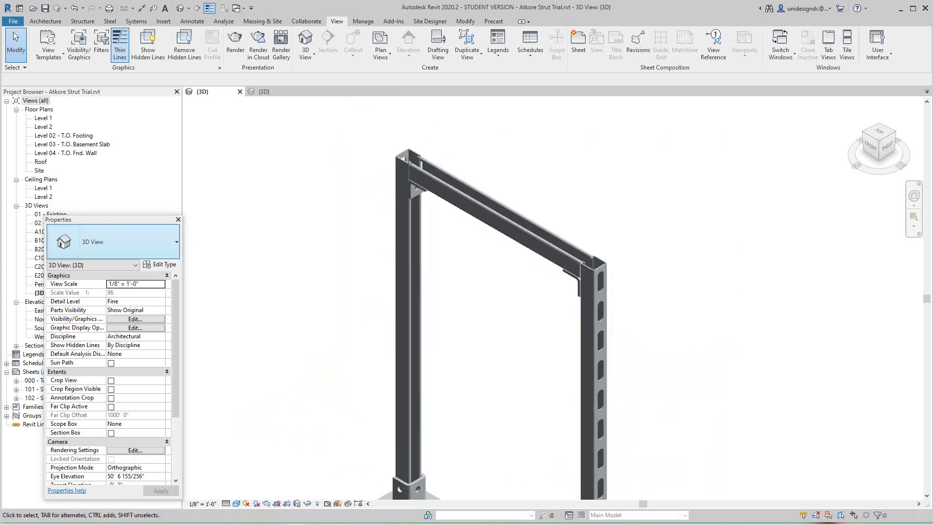
{"action": "scroll", "coordinate": [476, 321], "scroll_direction": "down", "scroll_amount": 1}
{"action": "scroll", "coordinate": [476, 318], "scroll_direction": "up", "scroll_amount": 3}
{"action": "scroll", "coordinate": [479, 306], "scroll_direction": "down", "scroll_amount": 4}
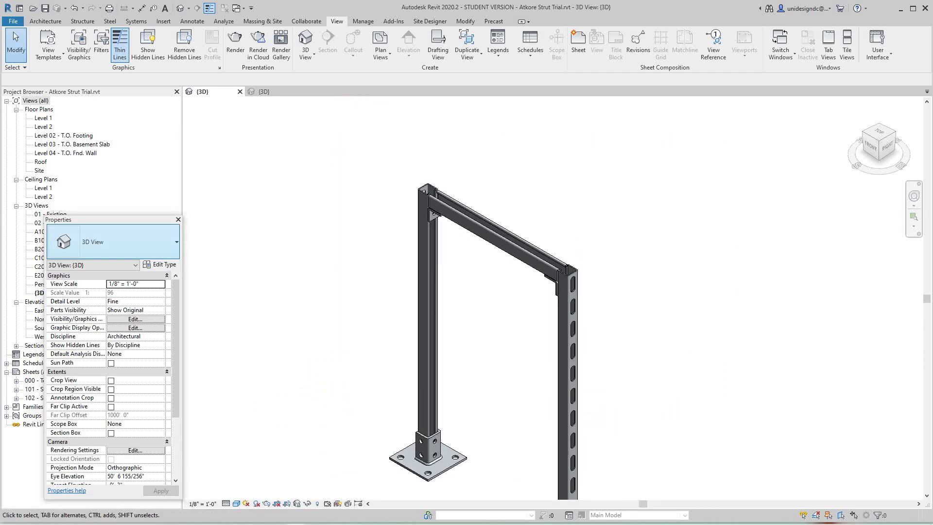
{"action": "mouse_move", "coordinate": [479, 306]}
{"action": "middle_mouse_down"}
{"action": "mouse_move", "coordinate": [492, 325]}
{"action": "mouse_move", "coordinate": [480, 294]}
{"action": "middle_mouse_up"}
{"action": "scroll", "coordinate": [480, 294], "scroll_direction": "down", "scroll_amount": 2}
{"action": "middle_click", "coordinate": [480, 294]}
{"action": "middle_click", "coordinate": [480, 294]}
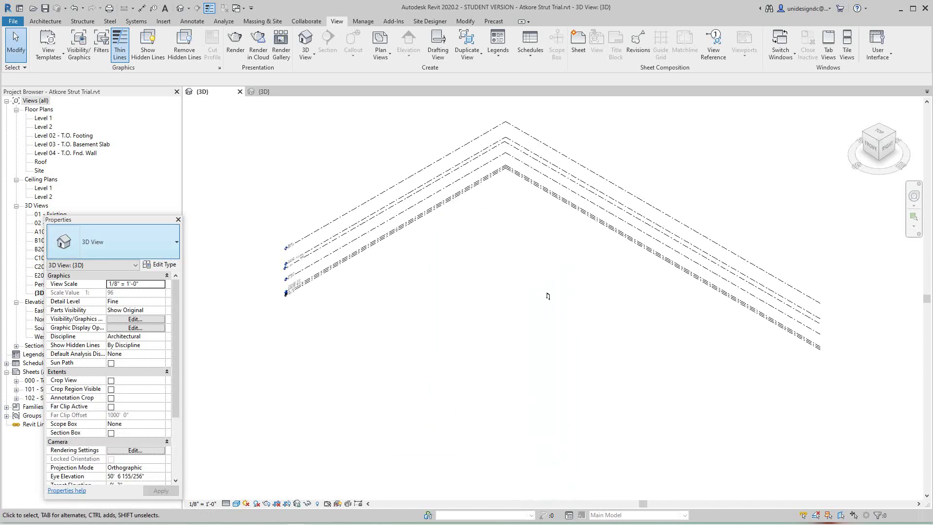
{"action": "scroll", "coordinate": [559, 290], "scroll_direction": "up", "scroll_amount": 13}
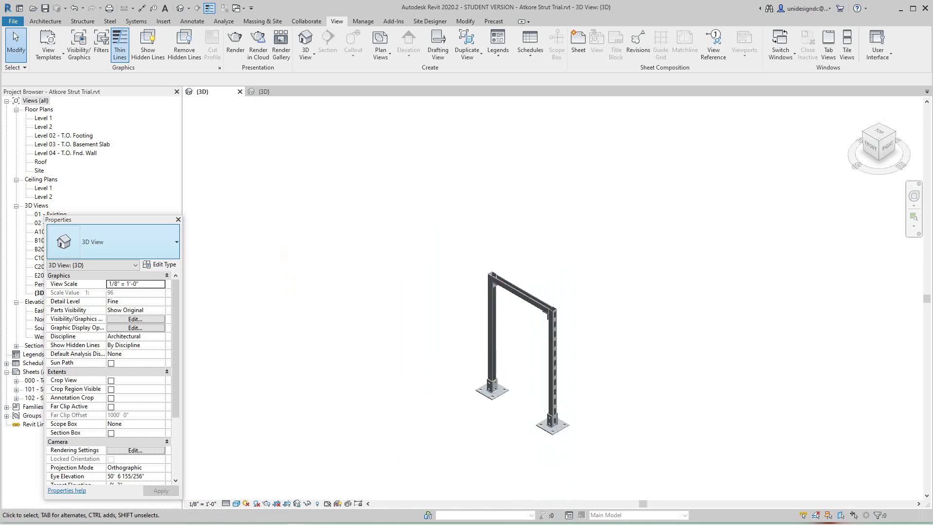
{"action": "scroll", "coordinate": [513, 319], "scroll_direction": "up", "scroll_amount": 4}
{"action": "middle_click_drag", "start_coordinate": [513, 320], "coordinate": [492, 275]}
{"action": "scroll", "coordinate": [474, 240], "scroll_direction": "down", "scroll_amount": 4}
{"action": "scroll", "coordinate": [466, 236], "scroll_direction": "up", "scroll_amount": 3}
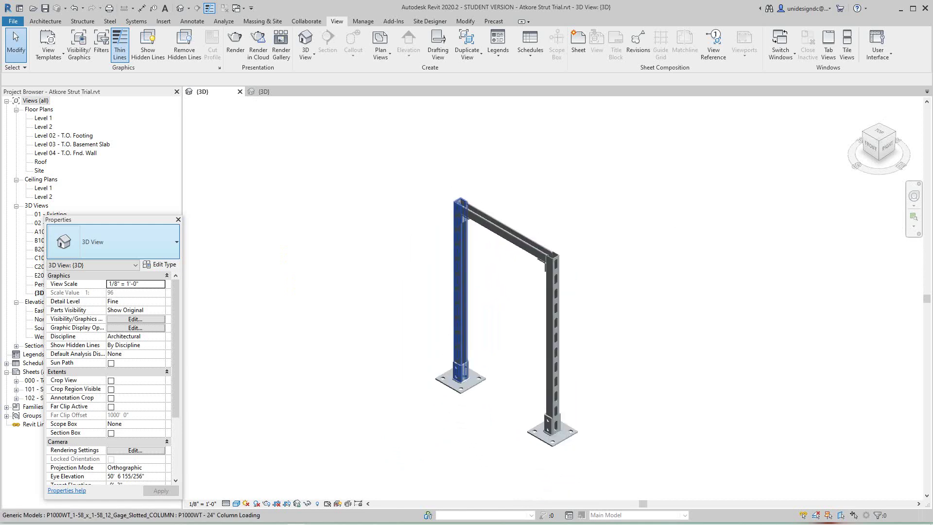
{"action": "scroll", "coordinate": [474, 258], "scroll_direction": "down", "scroll_amount": 2}
Step: Switch to the 3D view of the Solar_Panel_Support_Frame_Flat_Roof_Fixed_Angle project, dismiss the save reminder, and view the frame from the front
{"action": "left_click", "coordinate": [266, 91]}
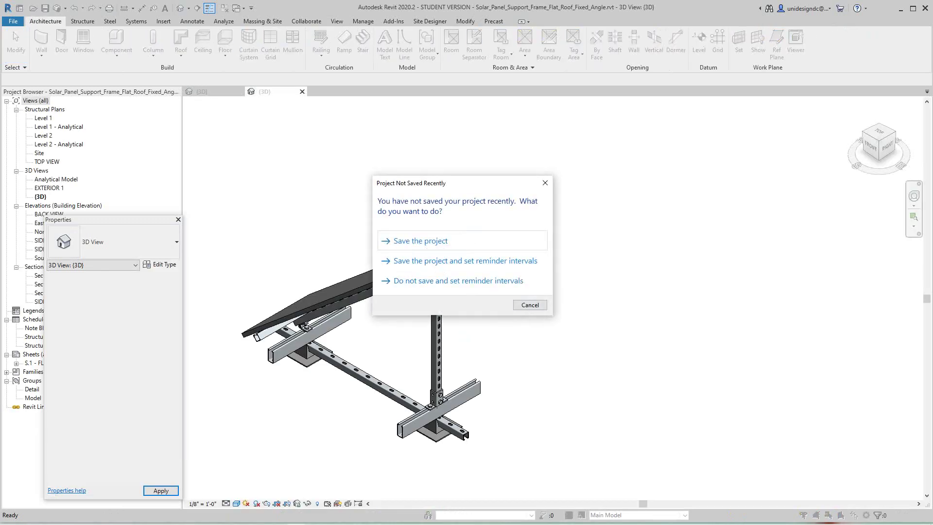
{"action": "left_click", "coordinate": [530, 305]}
{"action": "middle_click_drag", "start_coordinate": [469, 303], "coordinate": [578, 320]}
{"action": "middle_click_drag", "start_coordinate": [459, 280], "coordinate": [465, 261], "text": "shift"}
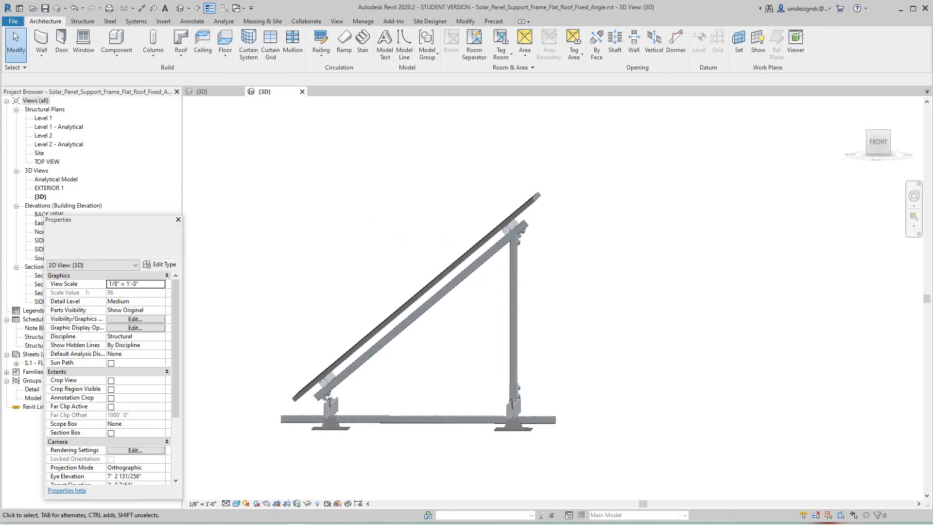
{"action": "scroll", "coordinate": [464, 260], "scroll_direction": "up", "scroll_amount": 2}
{"action": "scroll", "coordinate": [466, 287], "scroll_direction": "up", "scroll_amount": 2}
{"action": "scroll", "coordinate": [466, 286], "scroll_direction": "down", "scroll_amount": 6}
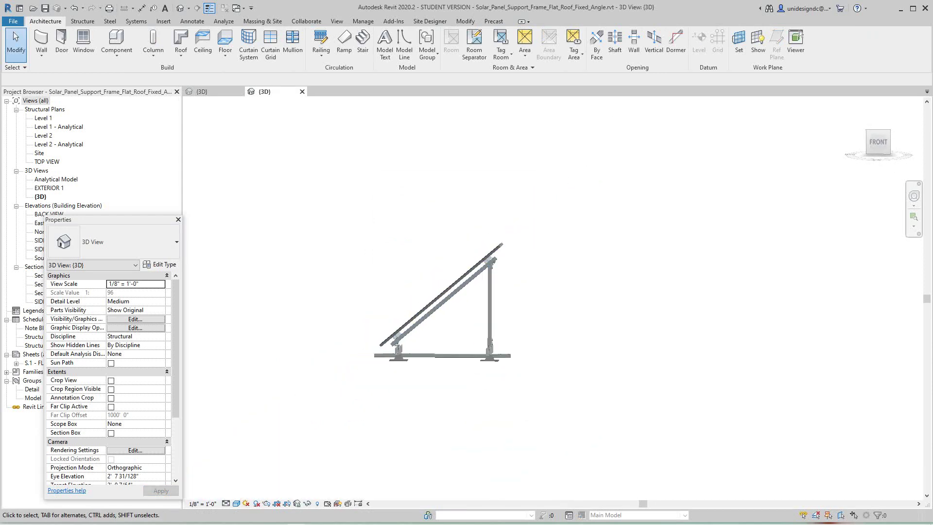
Step: Orbit the solar panel frame to view it in perspective, and return to the Atkore Strut Trial 3D view to look over the strut frame
{"action": "middle_click_drag", "start_coordinate": [466, 286], "coordinate": [525, 318], "text": "shift"}
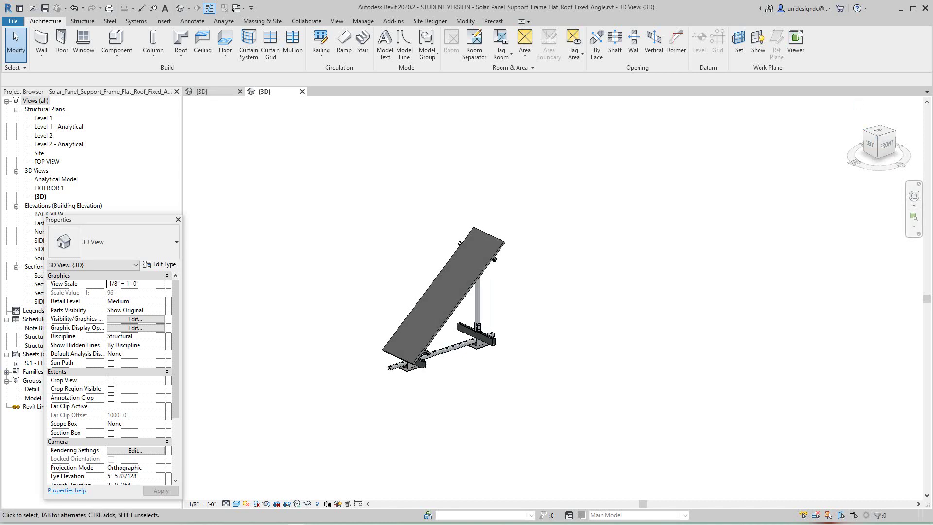
{"action": "left_click", "coordinate": [209, 91]}
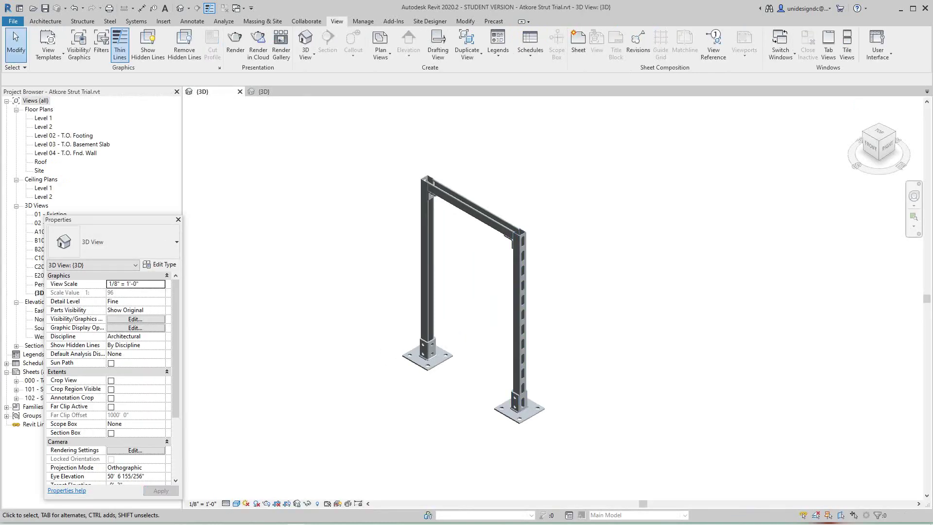
{"action": "middle_click_drag", "start_coordinate": [479, 319], "coordinate": [492, 356]}
{"action": "scroll", "coordinate": [488, 340], "scroll_direction": "up", "scroll_amount": 2}
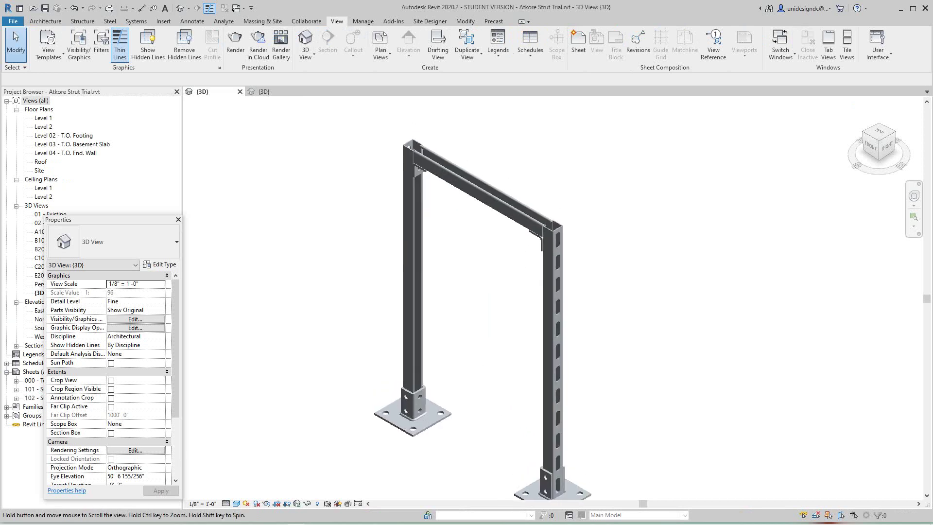
{"action": "scroll", "coordinate": [480, 351], "scroll_direction": "down", "scroll_amount": 2}
{"action": "middle_click_drag", "start_coordinate": [478, 314], "coordinate": [488, 329]}
{"action": "scroll", "coordinate": [489, 329], "scroll_direction": "up", "scroll_amount": 1}
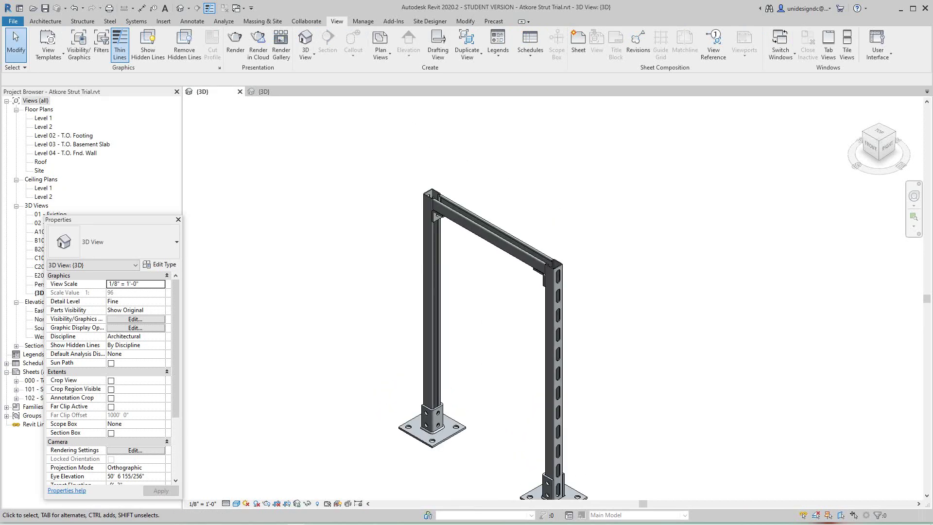
Step: Open the slotted crossbeam's family for editing with its geometry constraints removed, and display it in the Shaded visual style
{"action": "left_click", "coordinate": [491, 236]}
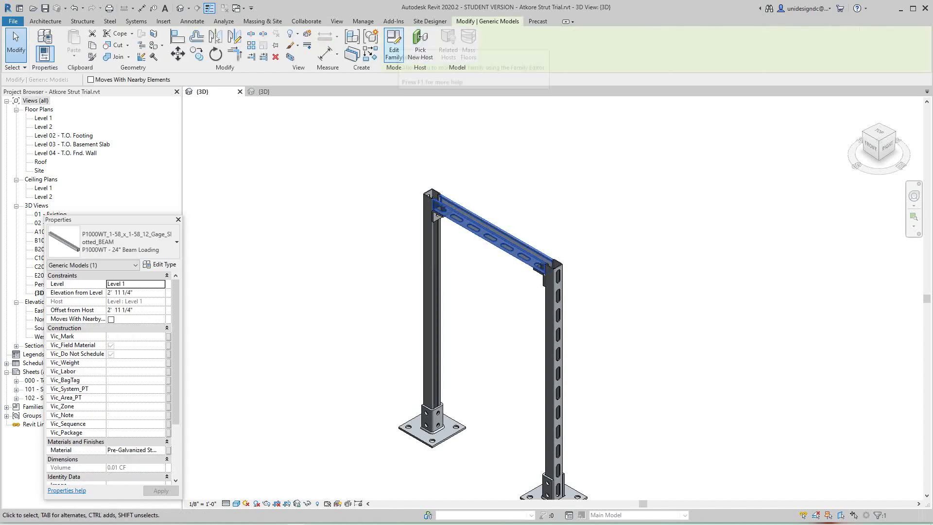
{"action": "left_click", "coordinate": [394, 46]}
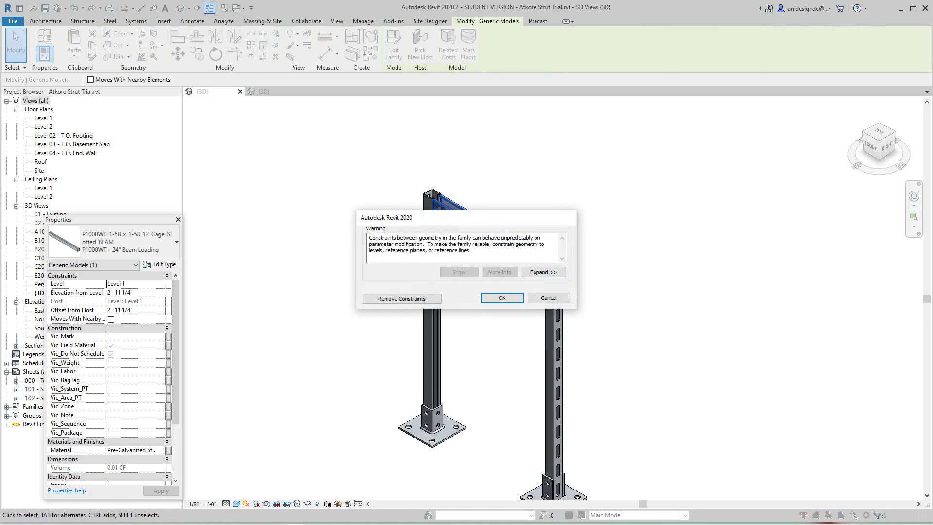
{"action": "left_click", "coordinate": [402, 299]}
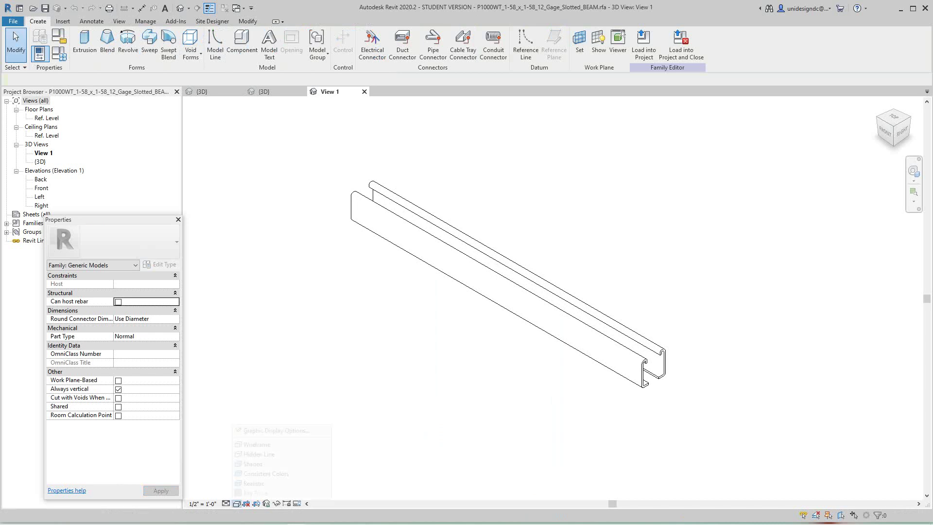
{"action": "left_click", "coordinate": [236, 503]}
{"action": "left_click", "coordinate": [262, 464]}
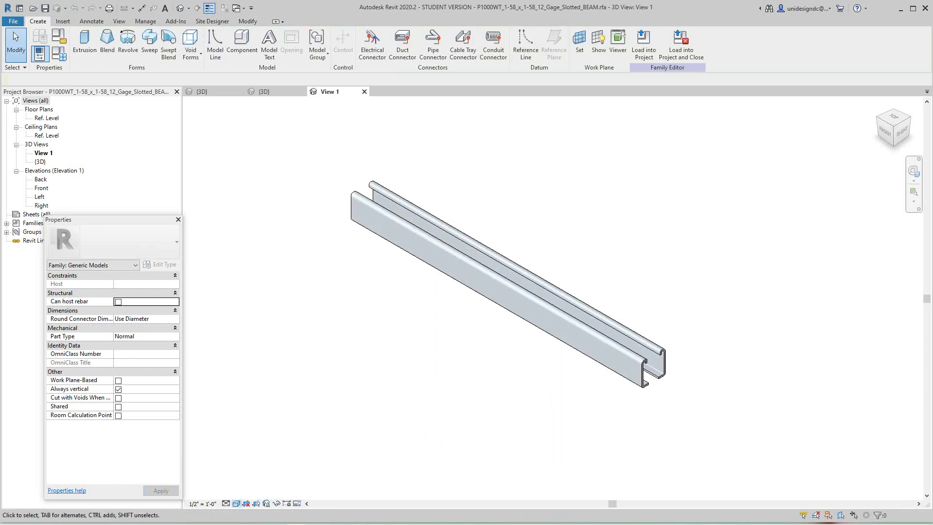
{"action": "middle_click_drag", "start_coordinate": [578, 332], "coordinate": [570, 352]}
{"action": "scroll", "coordinate": [583, 334], "scroll_direction": "up", "scroll_amount": 1}
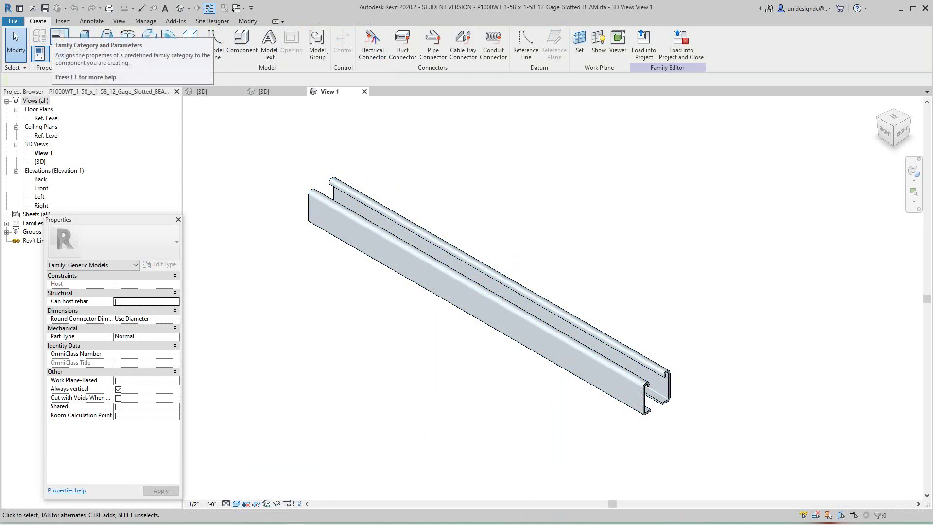
Step: Make the beam family Work Plane-Based and turn off Always vertical in its family category and parameters
{"action": "left_click", "coordinate": [58, 35]}
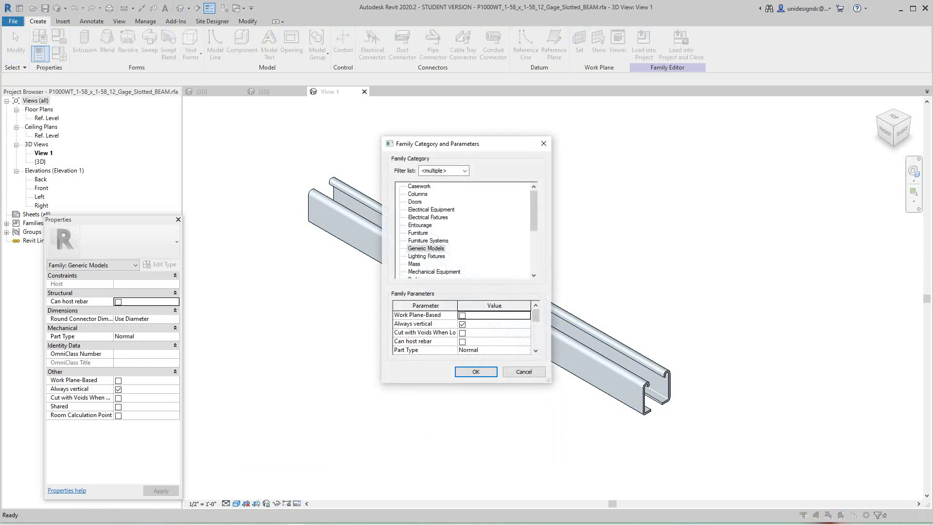
{"action": "left_click_drag", "start_coordinate": [461, 143], "coordinate": [766, 143]}
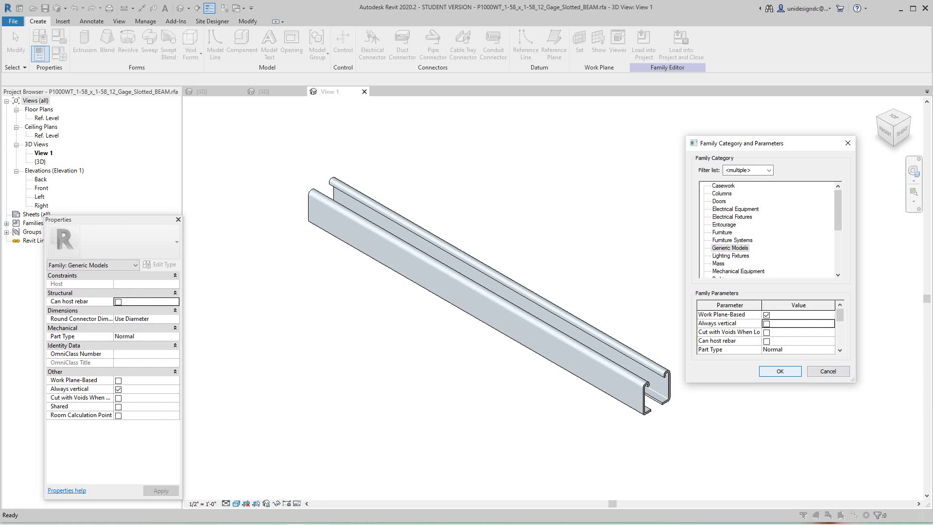
{"action": "key", "text": "Return"}
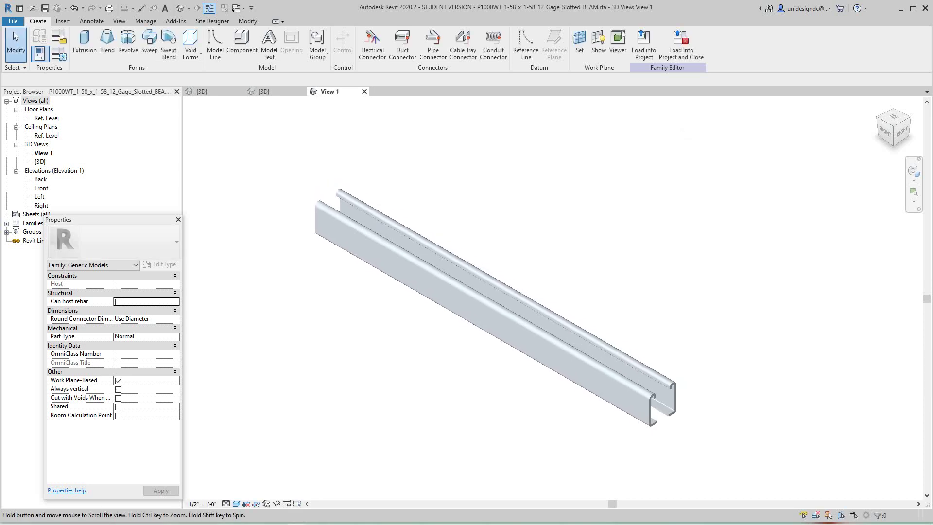
{"action": "scroll", "coordinate": [637, 157], "scroll_direction": "up", "scroll_amount": 1}
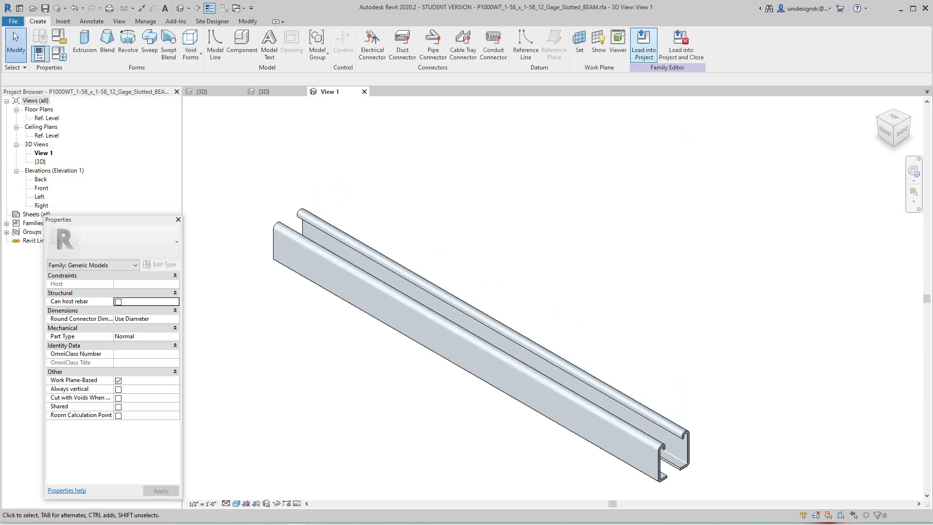
Step: Load the edited slotted beam family into the Atkore Strut Trial.rvt project
{"action": "left_click", "coordinate": [644, 44]}
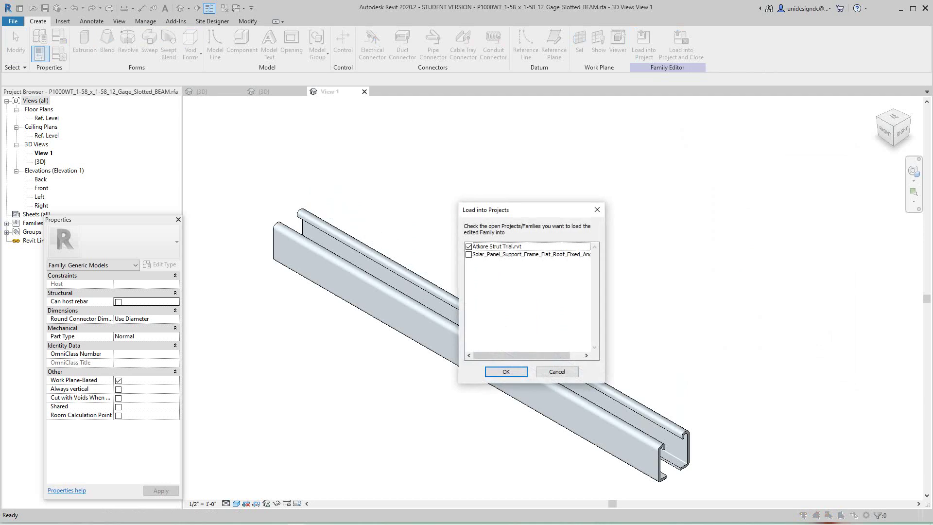
{"action": "key", "text": "Return"}
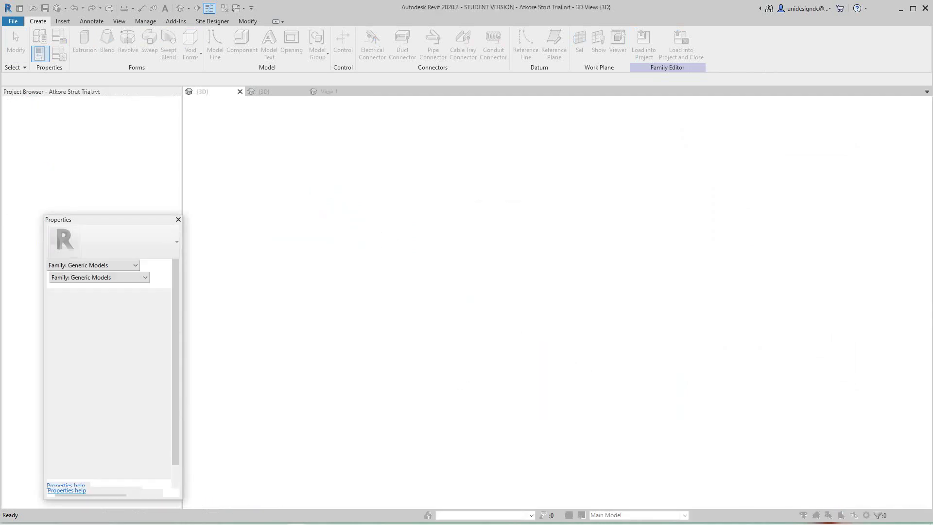
{"action": "left_click", "coordinate": [398, 242]}
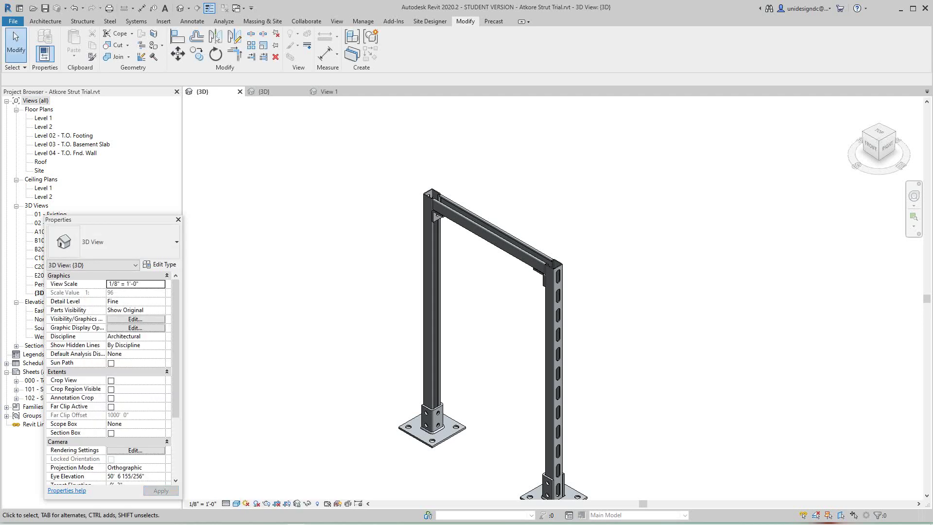
{"action": "scroll", "coordinate": [303, 369], "scroll_direction": "down", "scroll_amount": 1}
{"action": "scroll", "coordinate": [303, 369], "scroll_direction": "up", "scroll_amount": 1}
{"action": "middle_click_drag", "start_coordinate": [307, 371], "coordinate": [301, 354]}
{"action": "scroll", "coordinate": [302, 354], "scroll_direction": "down", "scroll_amount": 1}
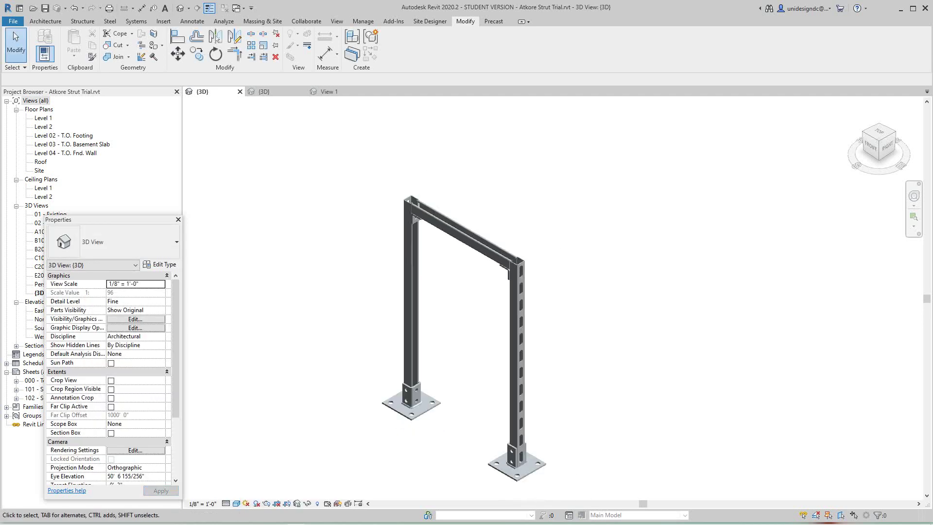
Step: Move the Properties palette clear of the Project Browser, open the Level 1 floor plan, and go to the Section 1 view
{"action": "left_click_drag", "start_coordinate": [165, 220], "coordinate": [273, 278]}
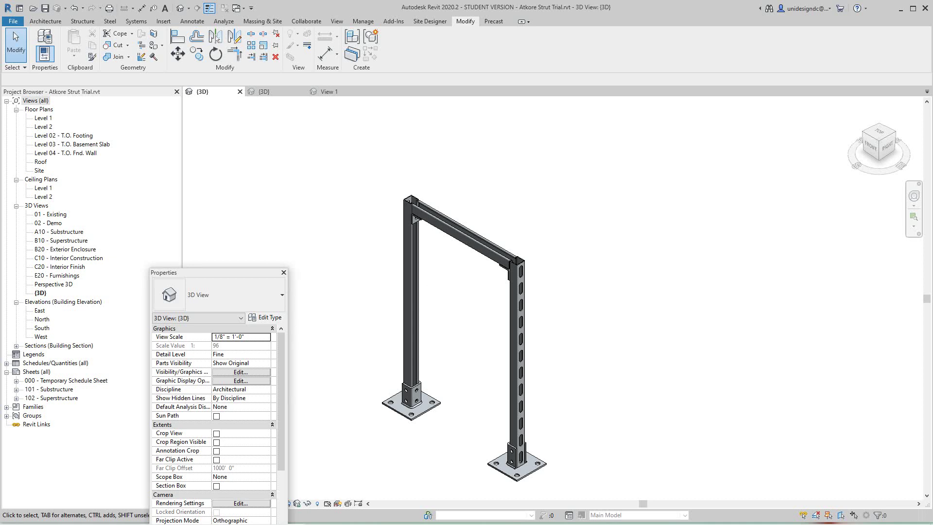
{"action": "scroll", "coordinate": [311, 202], "scroll_direction": "down", "scroll_amount": 1}
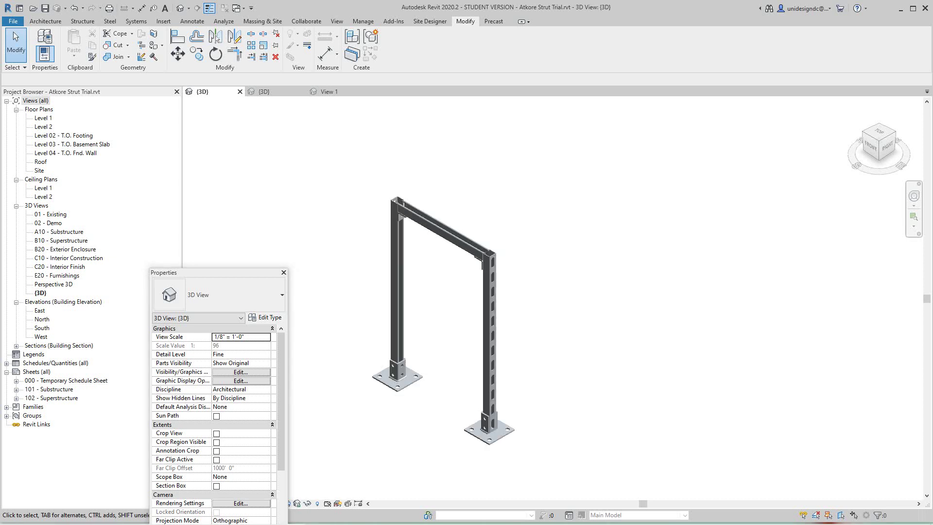
{"action": "double_click", "coordinate": [44, 118]}
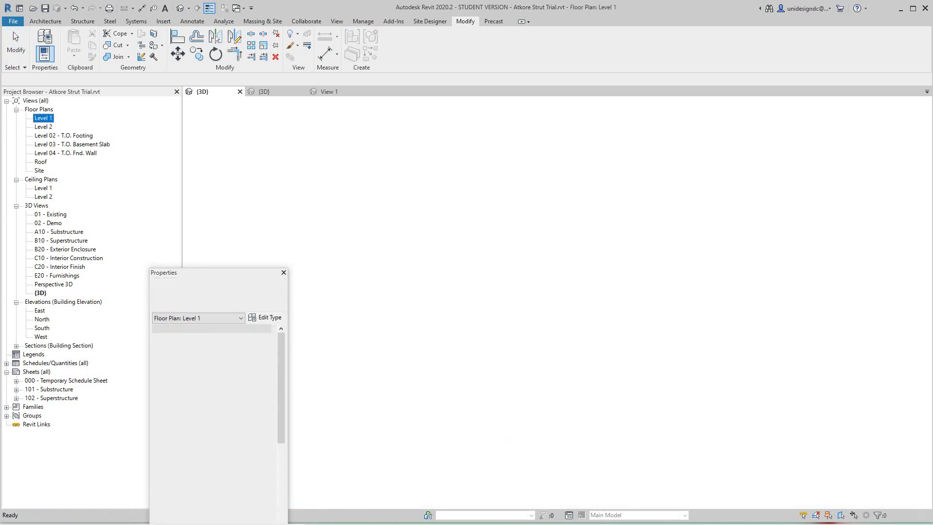
{"action": "scroll", "coordinate": [565, 315], "scroll_direction": "up", "scroll_amount": 3}
{"action": "scroll", "coordinate": [498, 266], "scroll_direction": "up", "scroll_amount": 10}
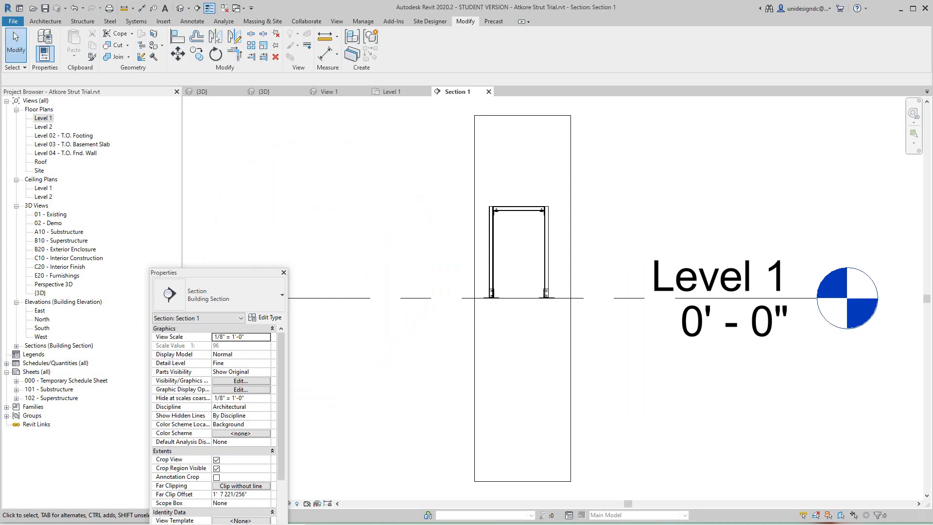
Step: Draw a diagonal reference plane at about 43° across the frame in Section 1, between the two columns, and end the command
{"action": "scroll", "coordinate": [525, 245], "scroll_direction": "up", "scroll_amount": 3}
{"action": "middle_click_drag", "start_coordinate": [525, 245], "coordinate": [536, 289]}
{"action": "scroll", "coordinate": [517, 237], "scroll_direction": "up", "scroll_amount": 4}
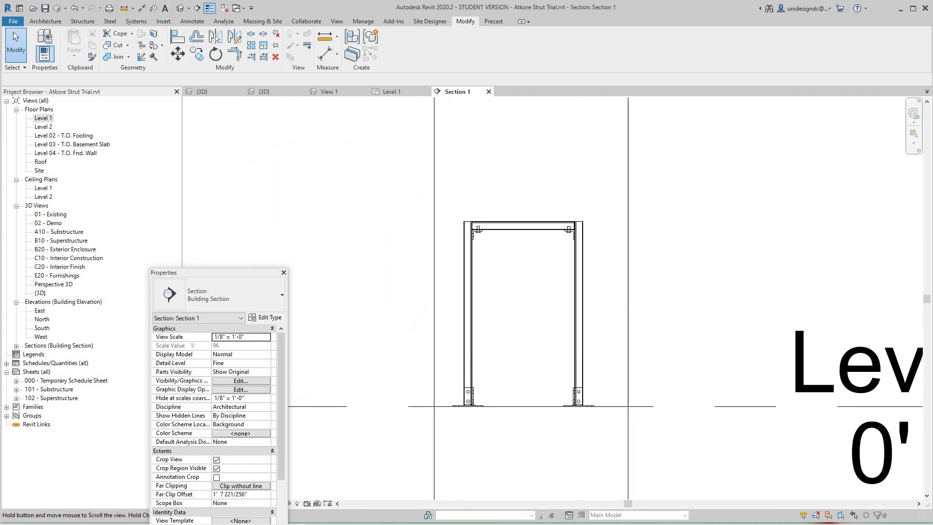
{"action": "scroll", "coordinate": [506, 248], "scroll_direction": "down", "scroll_amount": 3}
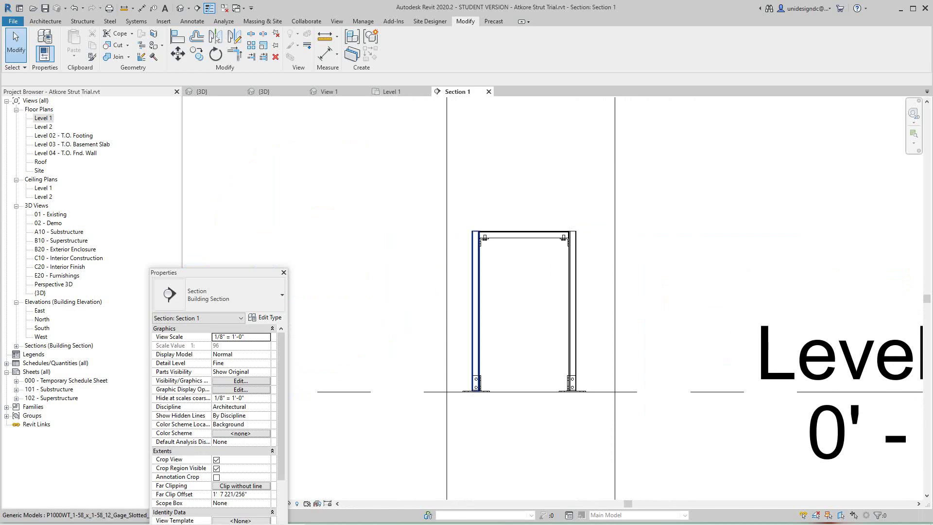
{"action": "middle_click_drag", "start_coordinate": [478, 243], "coordinate": [479, 246]}
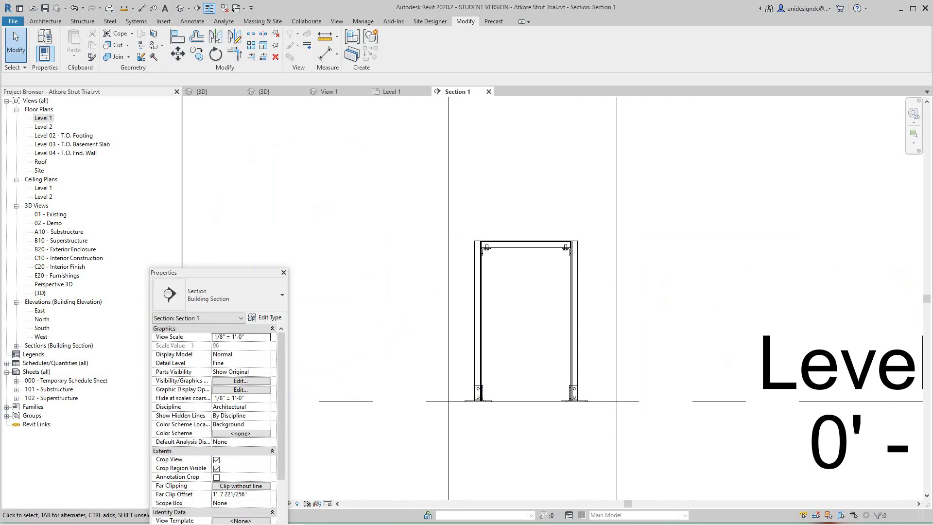
{"action": "scroll", "coordinate": [524, 325], "scroll_direction": "up", "scroll_amount": 5}
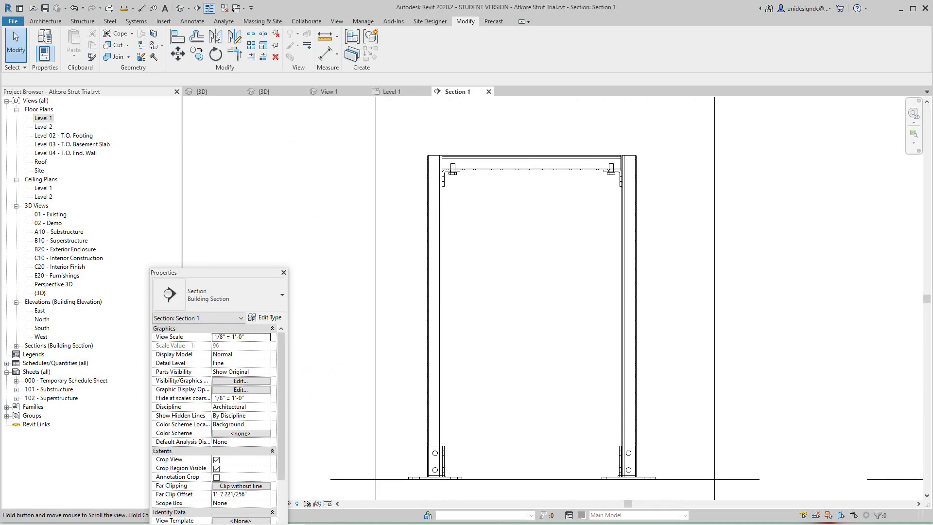
{"action": "middle_click_drag", "start_coordinate": [524, 324], "coordinate": [526, 321]}
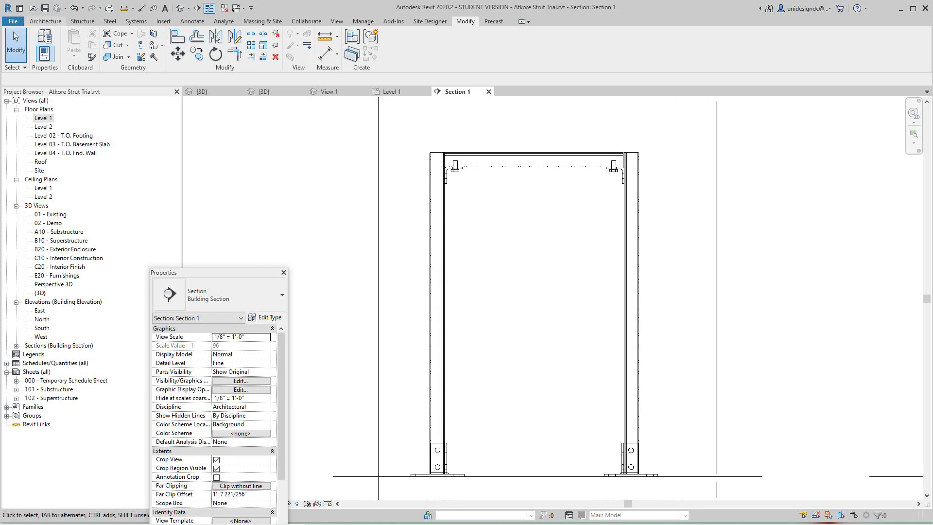
{"action": "left_click", "coordinate": [45, 22]}
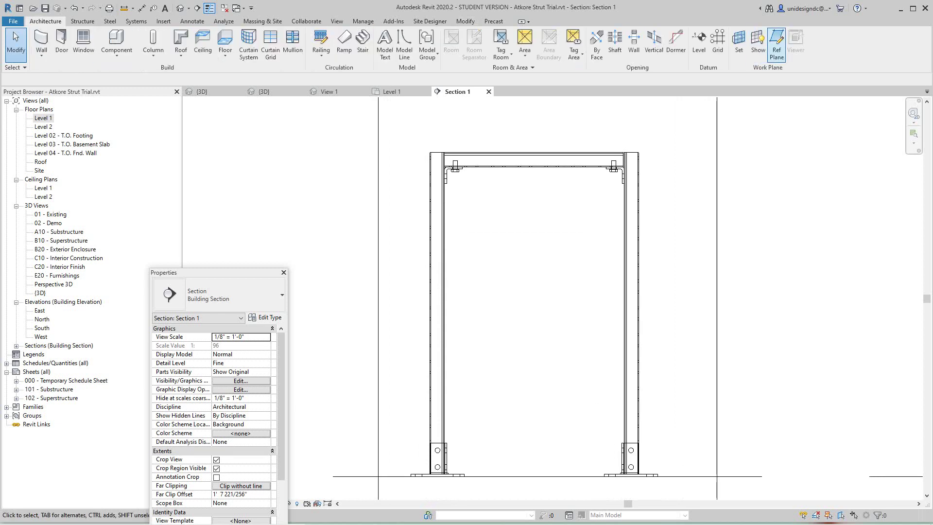
{"action": "left_click", "coordinate": [776, 48]}
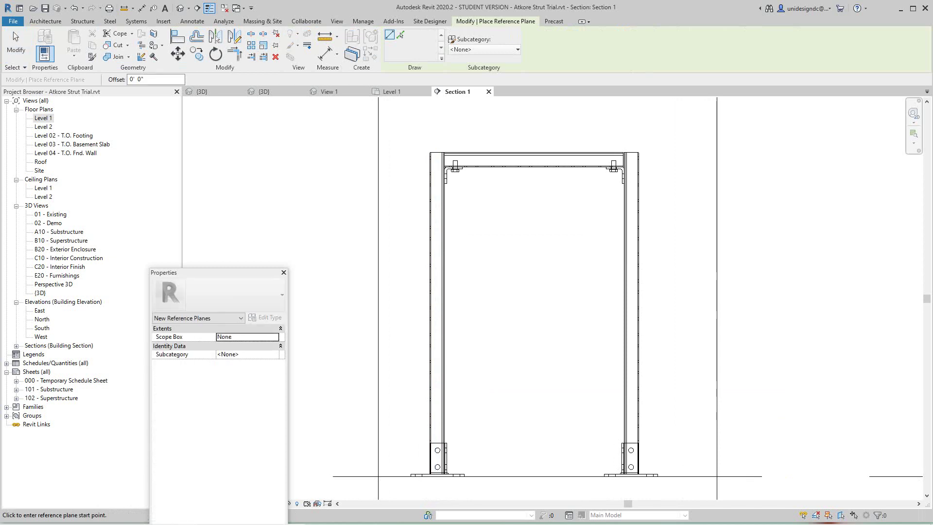
{"action": "left_click", "coordinate": [595, 387]}
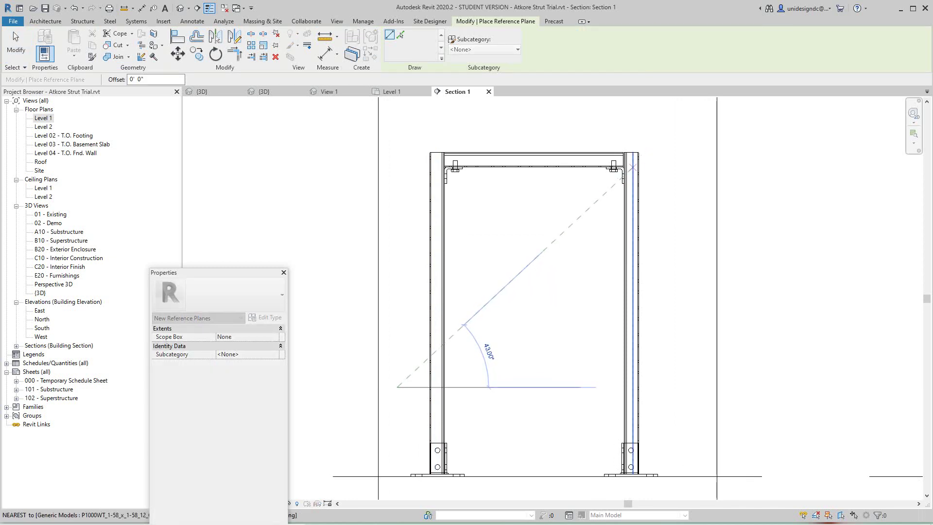
{"action": "left_click", "coordinate": [614, 183]}
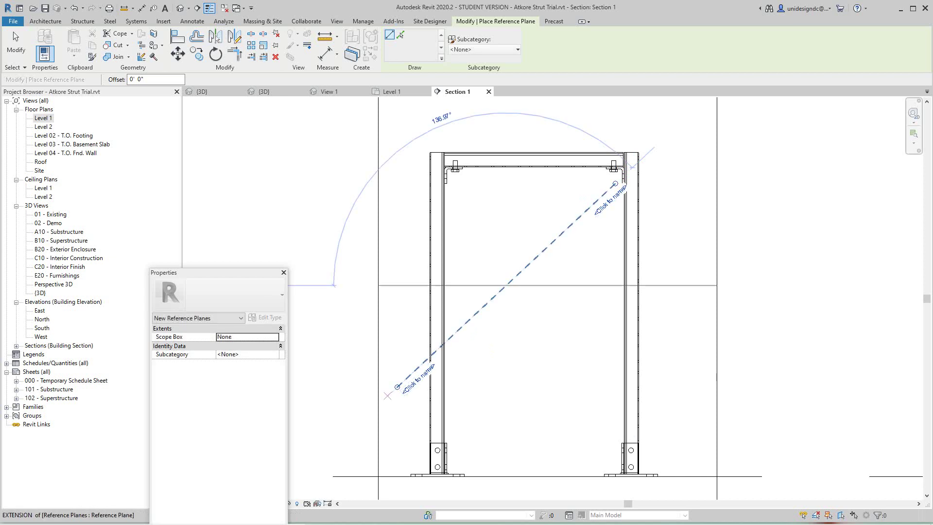
{"action": "scroll", "coordinate": [478, 385], "scroll_direction": "up", "scroll_amount": 2}
{"action": "right_click", "coordinate": [494, 233]}
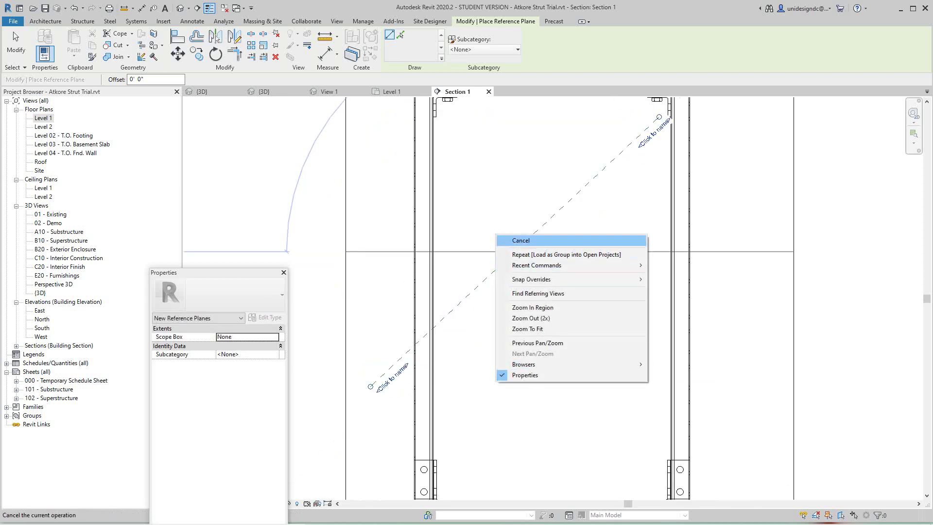
{"action": "left_click", "coordinate": [515, 240]}
{"action": "scroll", "coordinate": [515, 301], "scroll_direction": "down", "scroll_amount": 2}
{"action": "right_click", "coordinate": [517, 327]}
{"action": "left_click", "coordinate": [538, 334]}
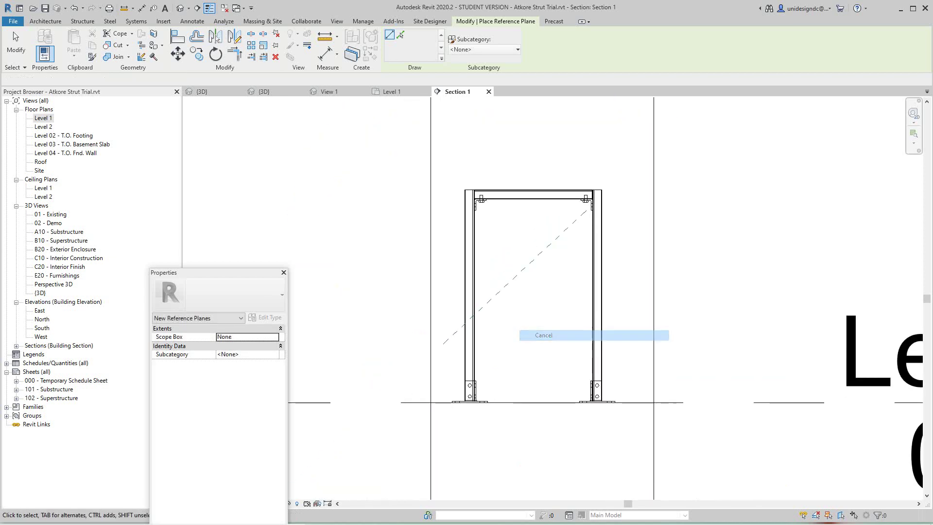
Step: Name the diagonal reference plane "angle"
{"action": "left_click", "coordinate": [496, 293]}
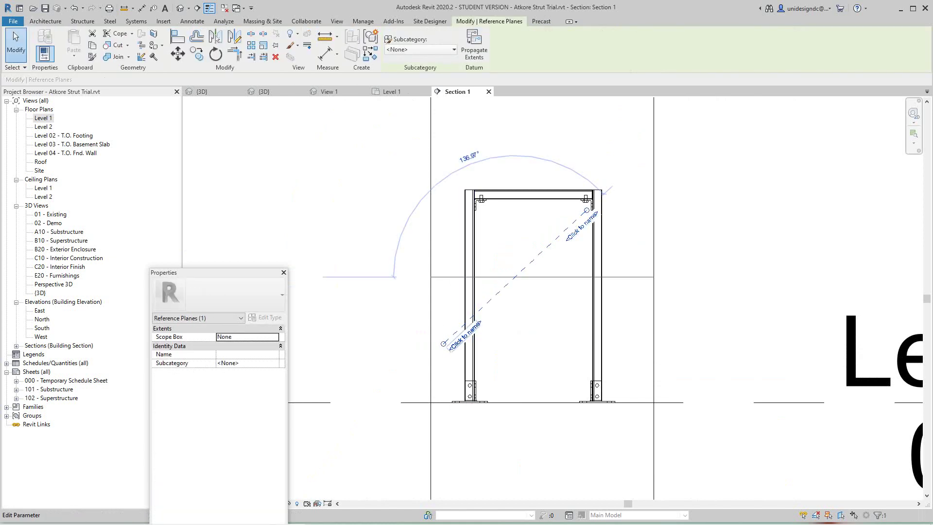
{"action": "left_click", "coordinate": [465, 336]}
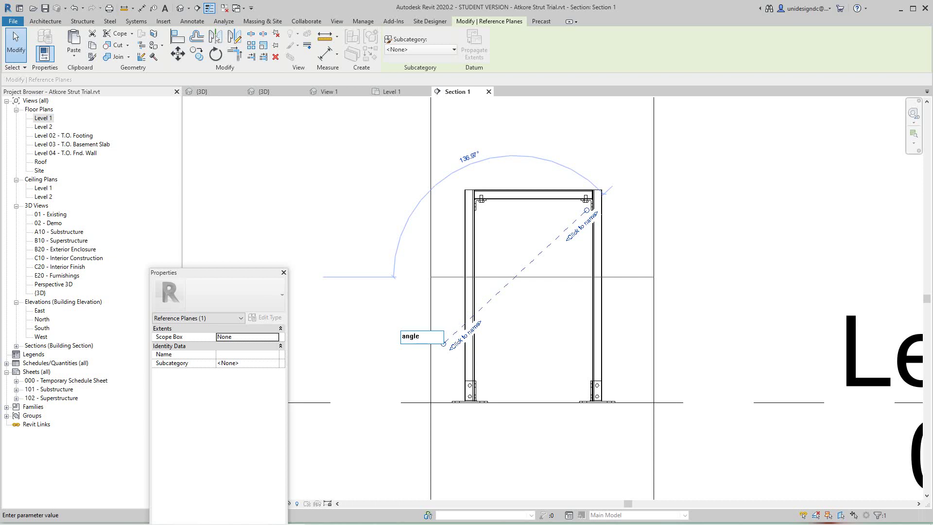
{"action": "key", "text": "Return"}
{"action": "scroll", "coordinate": [534, 349], "scroll_direction": "down", "scroll_amount": 2}
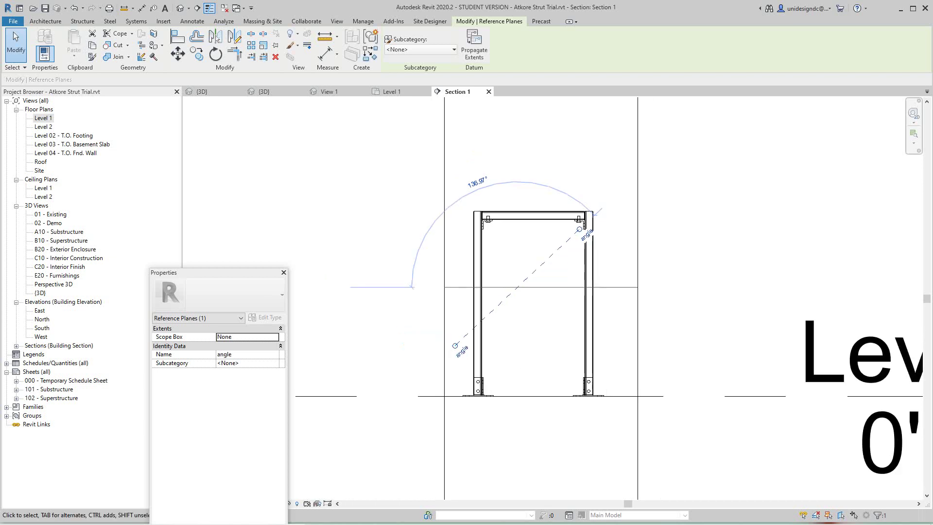
Step: Switch to the Atkore Strut Trial.rvt project's 3D view and frame the strut assembly
{"action": "scroll", "coordinate": [534, 265], "scroll_direction": "up", "scroll_amount": 3}
{"action": "middle_click_drag", "start_coordinate": [534, 265], "coordinate": [525, 276]}
{"action": "scroll", "coordinate": [538, 307], "scroll_direction": "down", "scroll_amount": 2}
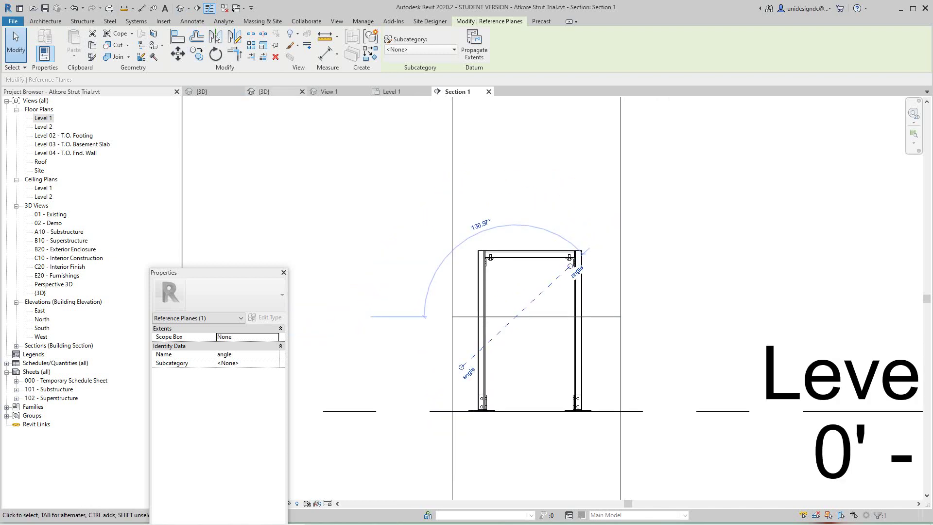
{"action": "left_click", "coordinate": [264, 91]}
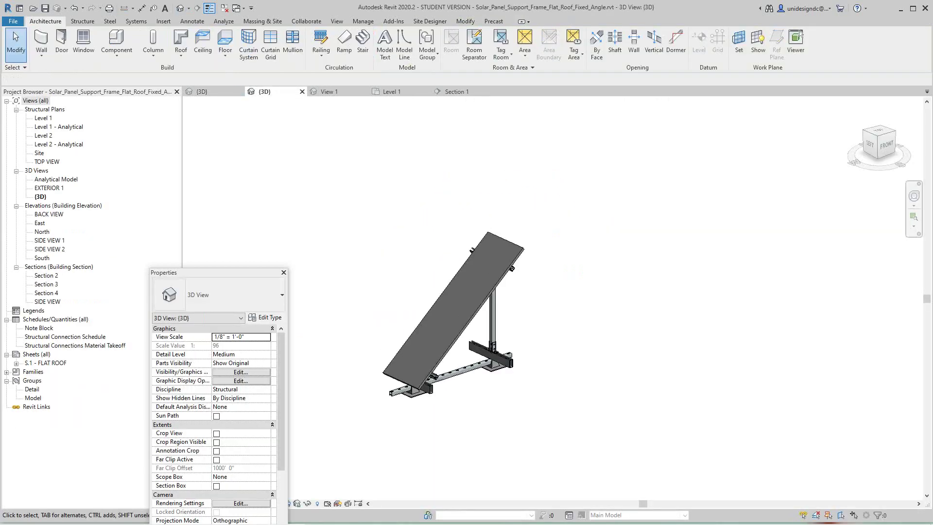
{"action": "left_click", "coordinate": [213, 91]}
{"action": "scroll", "coordinate": [471, 281], "scroll_direction": "up", "scroll_amount": 4}
{"action": "middle_click_drag", "start_coordinate": [471, 280], "coordinate": [480, 270]}
{"action": "scroll", "coordinate": [534, 275], "scroll_direction": "down", "scroll_amount": 3}
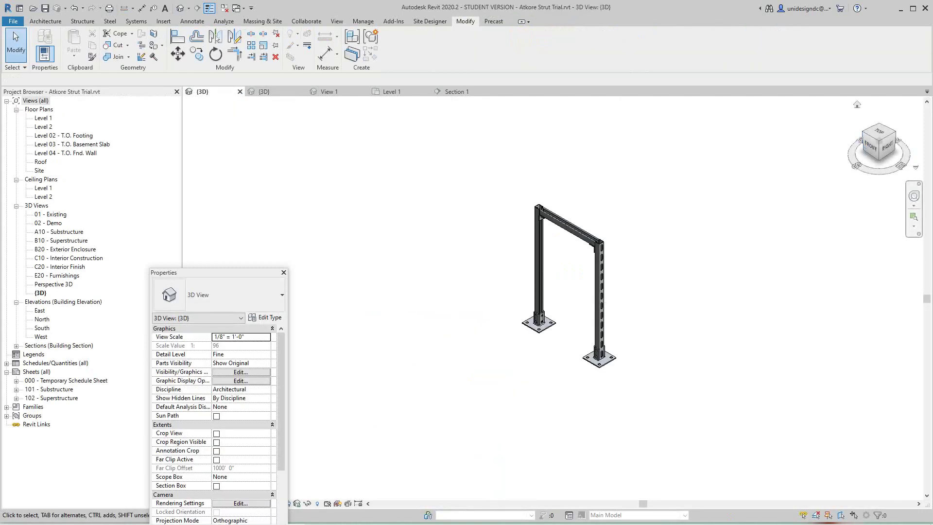
{"action": "left_click", "coordinate": [870, 147]}
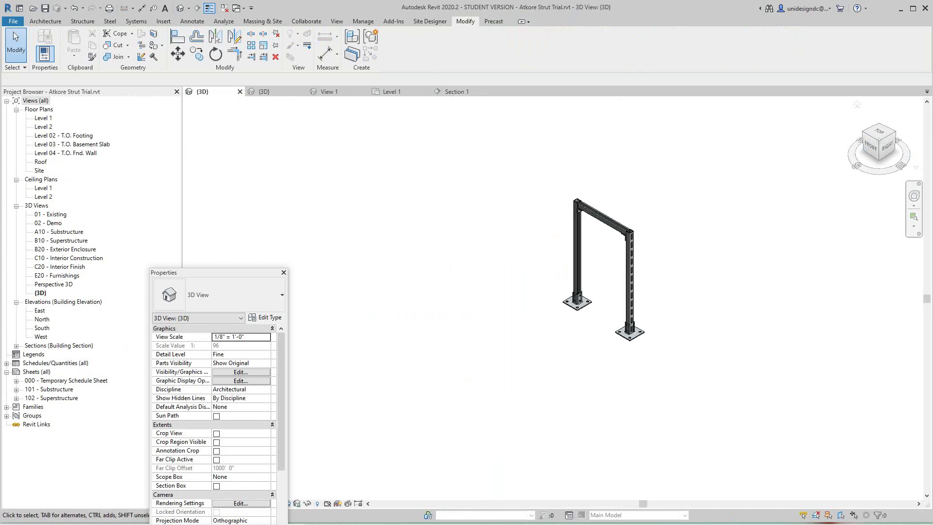
{"action": "scroll", "coordinate": [547, 296], "scroll_direction": "up", "scroll_amount": 5}
{"action": "scroll", "coordinate": [575, 286], "scroll_direction": "up", "scroll_amount": 5}
{"action": "scroll", "coordinate": [442, 335], "scroll_direction": "up", "scroll_amount": 6}
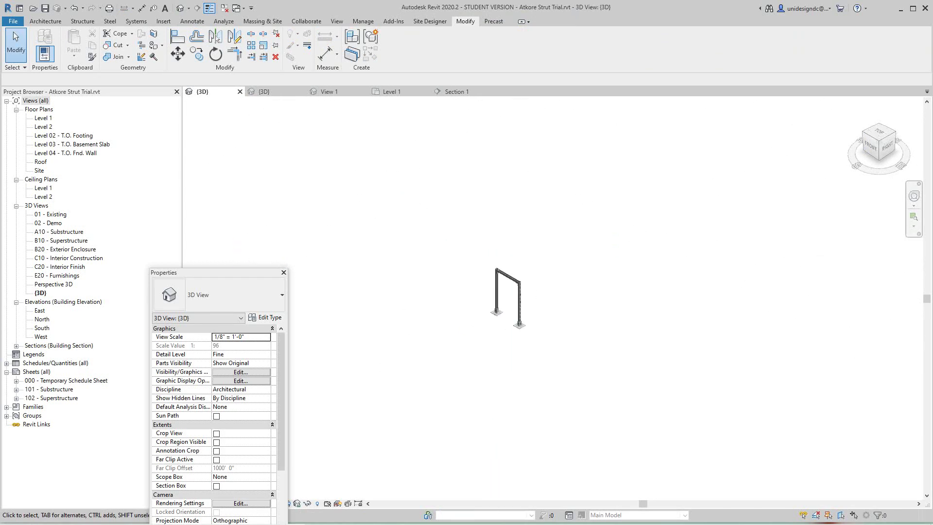
{"action": "middle_click_drag", "start_coordinate": [506, 284], "coordinate": [404, 380]}
{"action": "scroll", "coordinate": [404, 379], "scroll_direction": "up", "scroll_amount": 1}
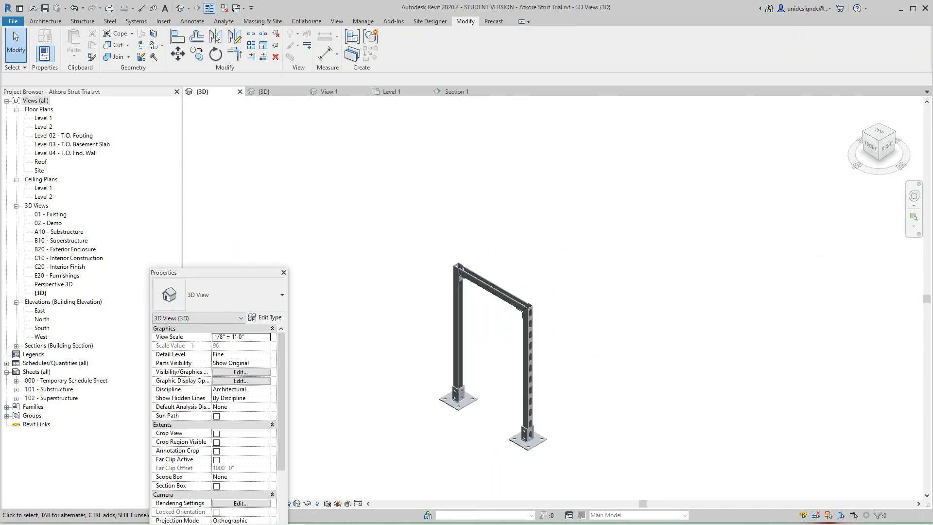
{"action": "middle_click_drag", "start_coordinate": [493, 382], "coordinate": [480, 393]}
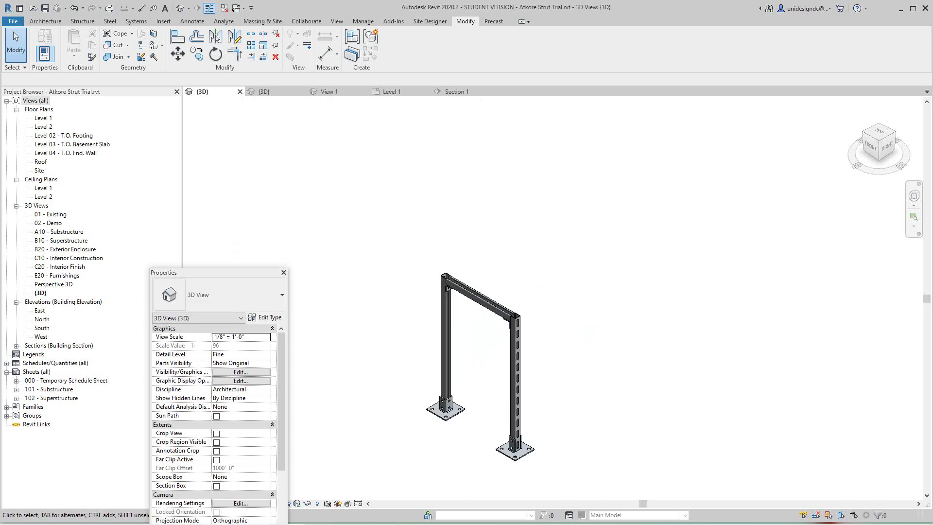
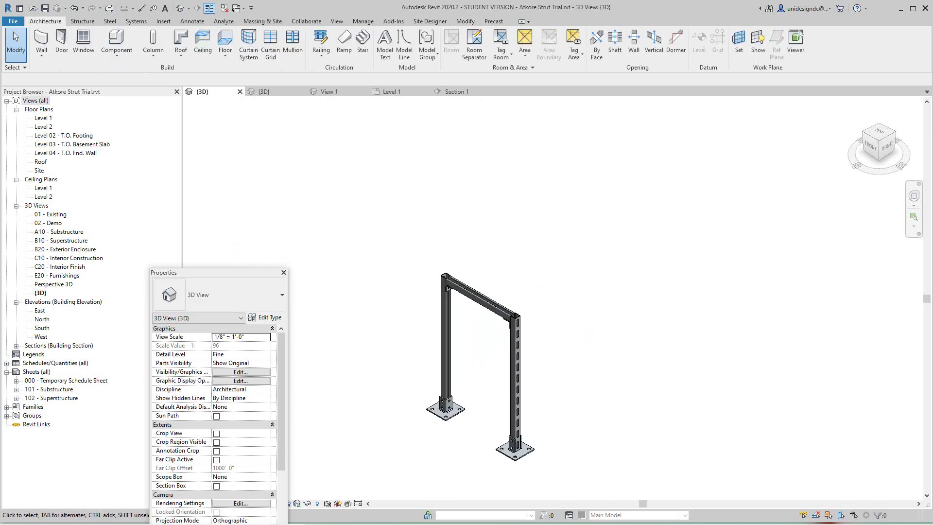
Step: Show the active work plane in the 3D view and examine it against the frame from the front and in isometric
{"action": "left_click", "coordinate": [758, 45]}
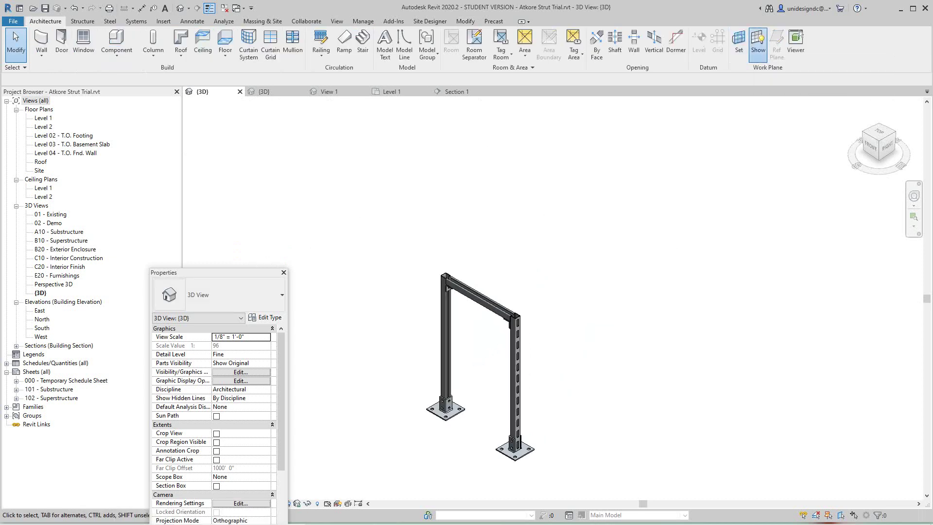
{"action": "scroll", "coordinate": [628, 275], "scroll_direction": "down", "scroll_amount": 2}
{"action": "scroll", "coordinate": [614, 292], "scroll_direction": "down", "scroll_amount": 5}
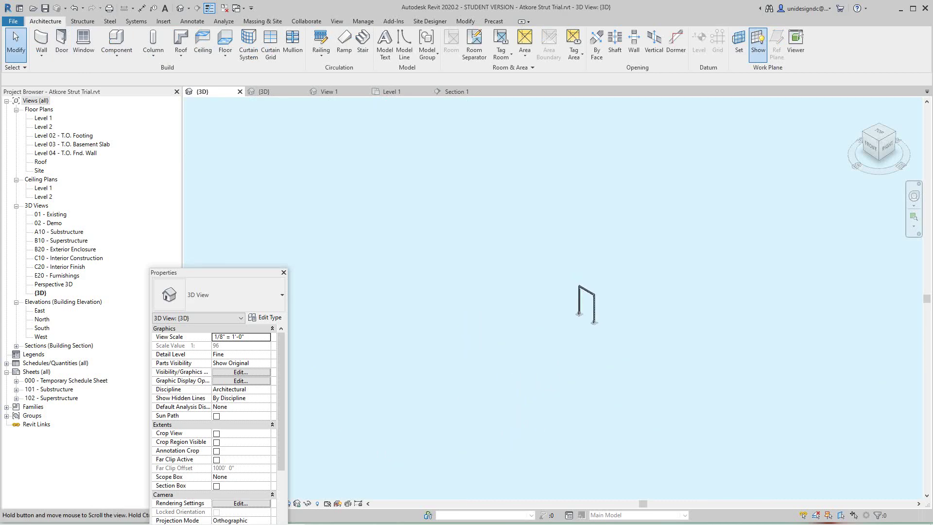
{"action": "scroll", "coordinate": [534, 320], "scroll_direction": "down", "scroll_amount": 5}
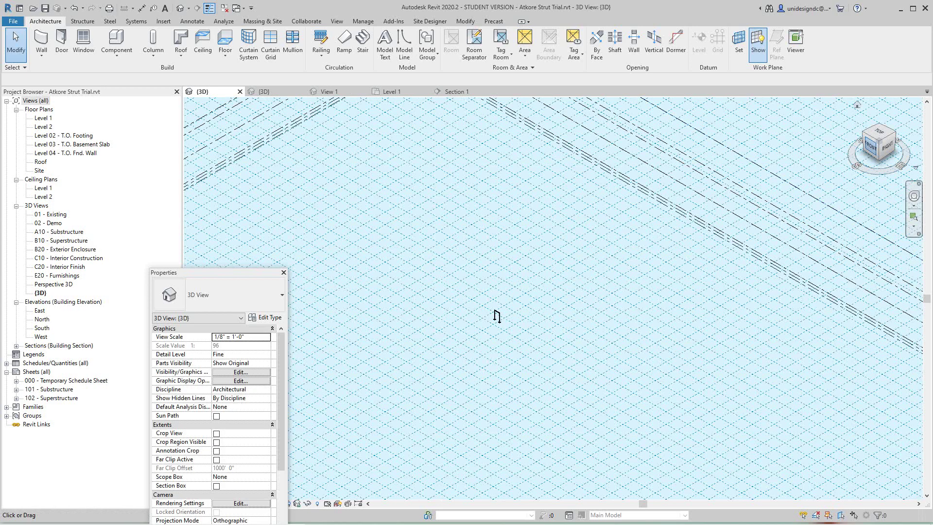
{"action": "left_click", "coordinate": [870, 147]}
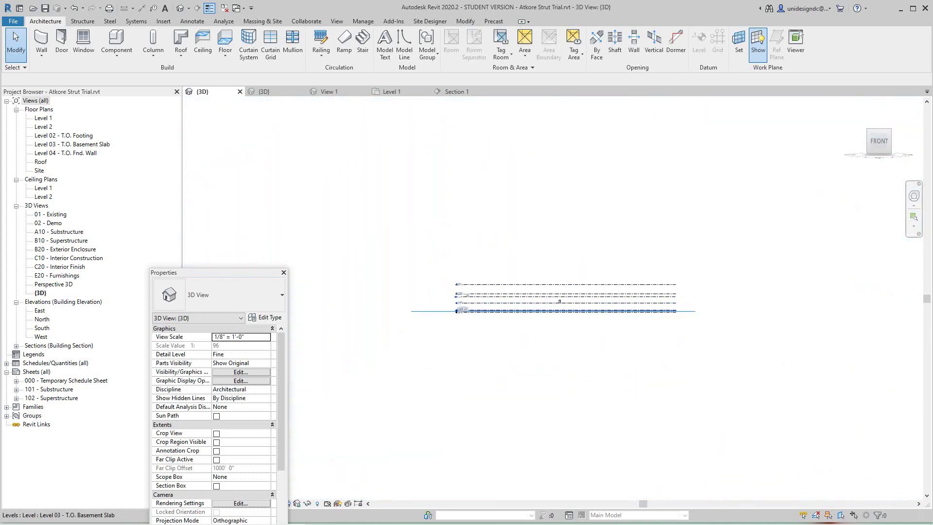
{"action": "scroll", "coordinate": [558, 310], "scroll_direction": "up", "scroll_amount": 5}
{"action": "middle_click_drag", "start_coordinate": [557, 310], "coordinate": [756, 338]}
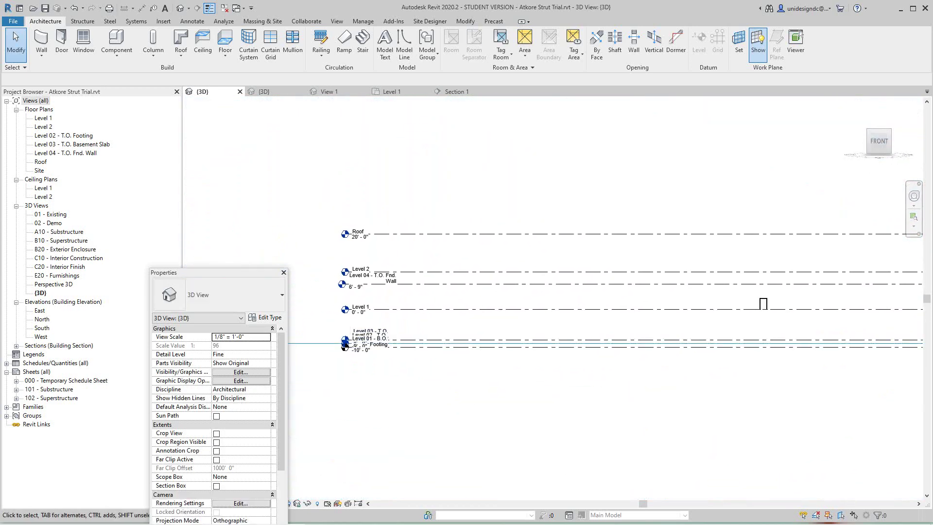
{"action": "scroll", "coordinate": [466, 342], "scroll_direction": "up", "scroll_amount": 2}
{"action": "middle_click_drag", "start_coordinate": [828, 343], "coordinate": [588, 319]}
{"action": "scroll", "coordinate": [515, 324], "scroll_direction": "down", "scroll_amount": 2}
{"action": "scroll", "coordinate": [588, 319], "scroll_direction": "up", "scroll_amount": 1}
{"action": "scroll", "coordinate": [661, 297], "scroll_direction": "down", "scroll_amount": 2}
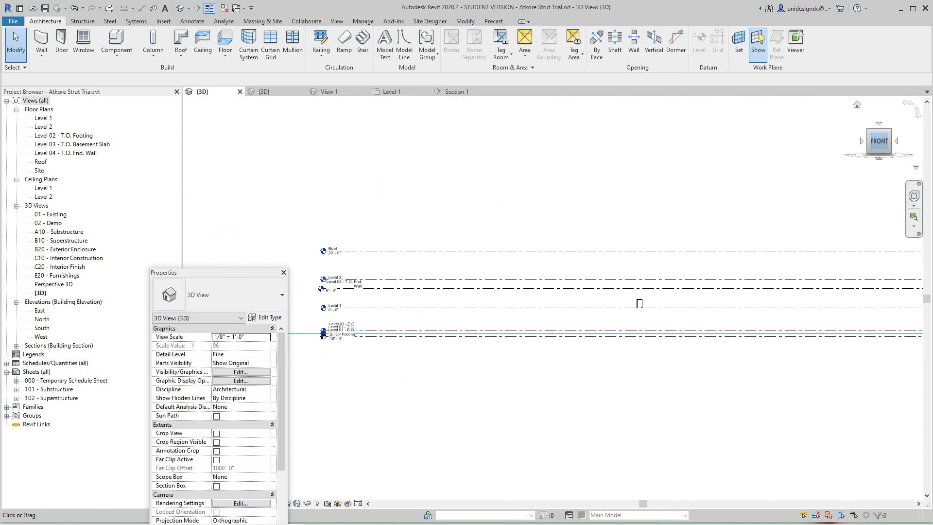
{"action": "mouse_move", "coordinate": [639, 303]}
{"action": "middle_mouse_down", "text": "shift"}
{"action": "mouse_move", "coordinate": [599, 338]}
{"action": "mouse_move", "coordinate": [596, 321]}
{"action": "middle_mouse_up", "text": "shift"}
{"action": "scroll", "coordinate": [612, 324], "scroll_direction": "up", "scroll_amount": 2}
{"action": "scroll", "coordinate": [596, 322], "scroll_direction": "down", "scroll_amount": 4}
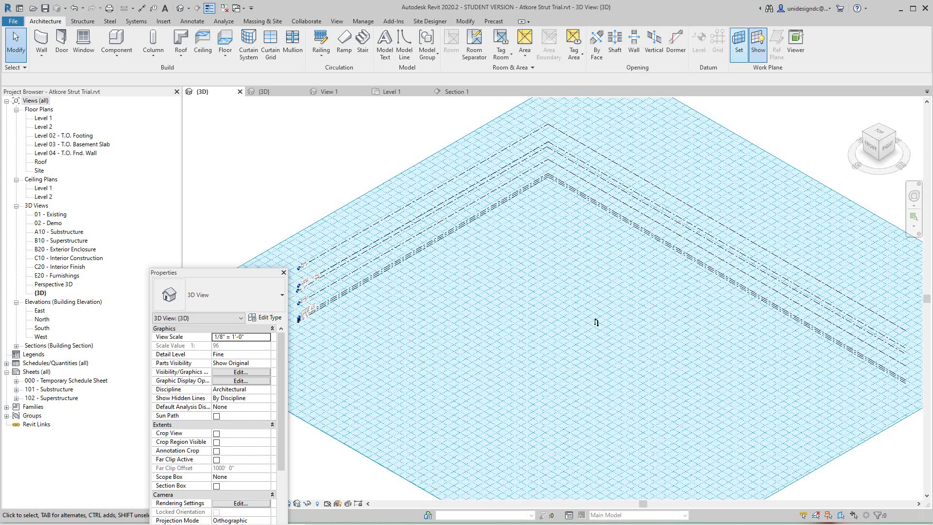
Step: Set the active work plane by name to Reference Plane : angle
{"action": "left_click", "coordinate": [741, 41]}
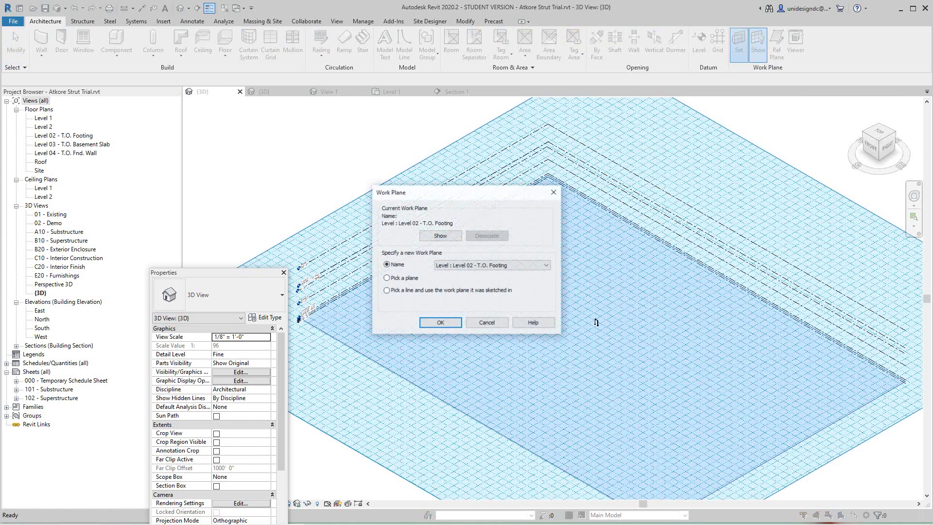
{"action": "left_click", "coordinate": [543, 265]}
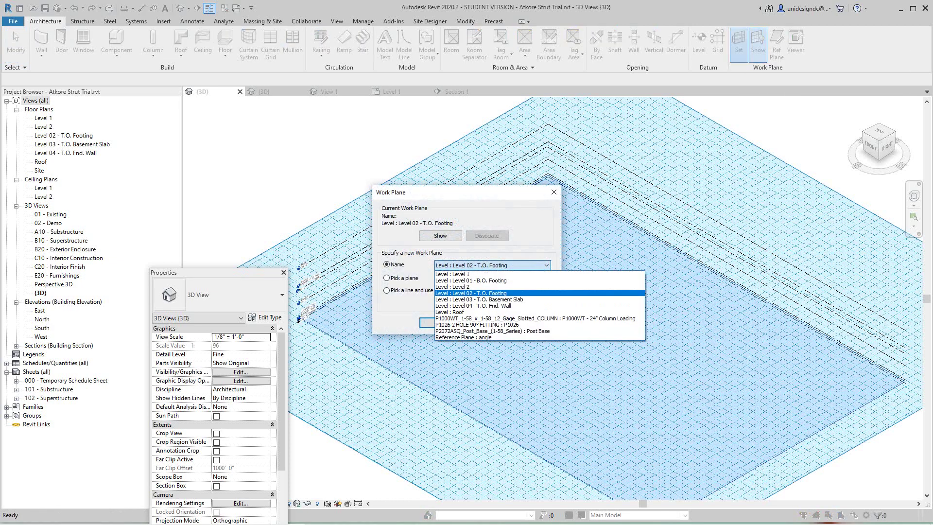
{"action": "key", "text": "Return"}
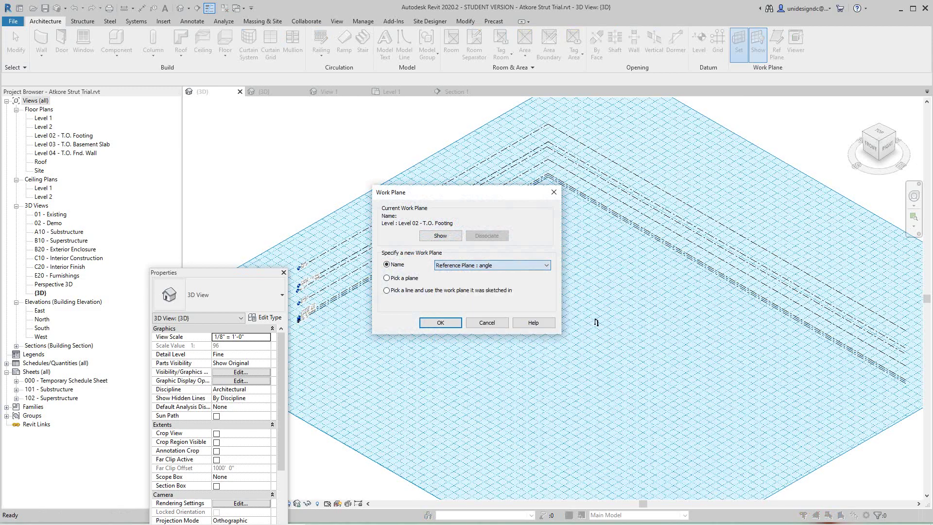
{"action": "key", "text": "Return"}
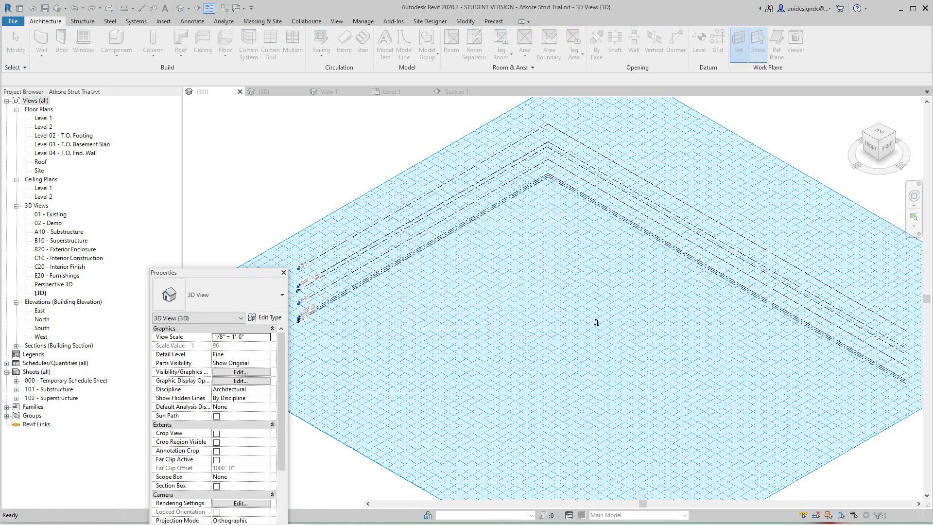
Step: Inspect the angled work plane from the right side and in isometric, and turn off the work plane display
{"action": "scroll", "coordinate": [596, 322], "scroll_direction": "down", "scroll_amount": 3}
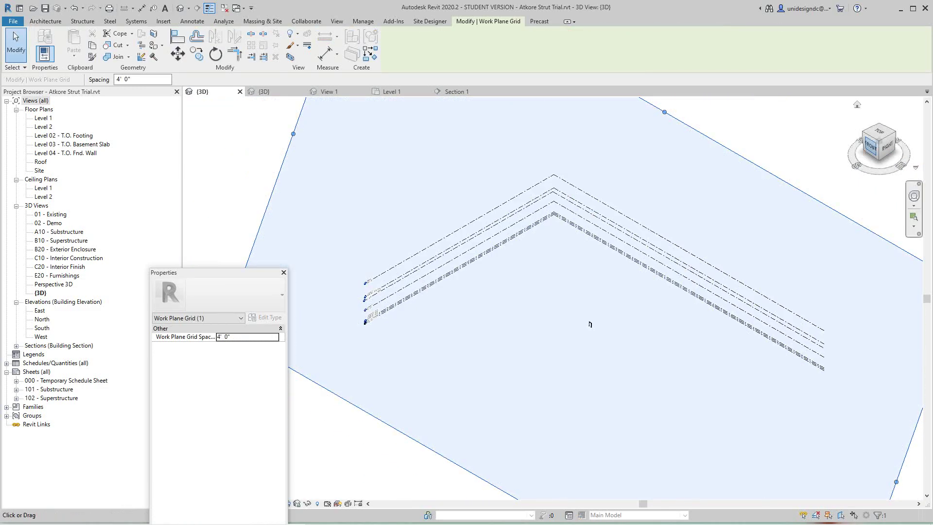
{"action": "mouse_move", "coordinate": [595, 316]}
{"action": "middle_mouse_down", "text": "shift"}
{"action": "mouse_move", "coordinate": [587, 316]}
{"action": "mouse_move", "coordinate": [598, 321]}
{"action": "middle_mouse_up", "text": "shift"}
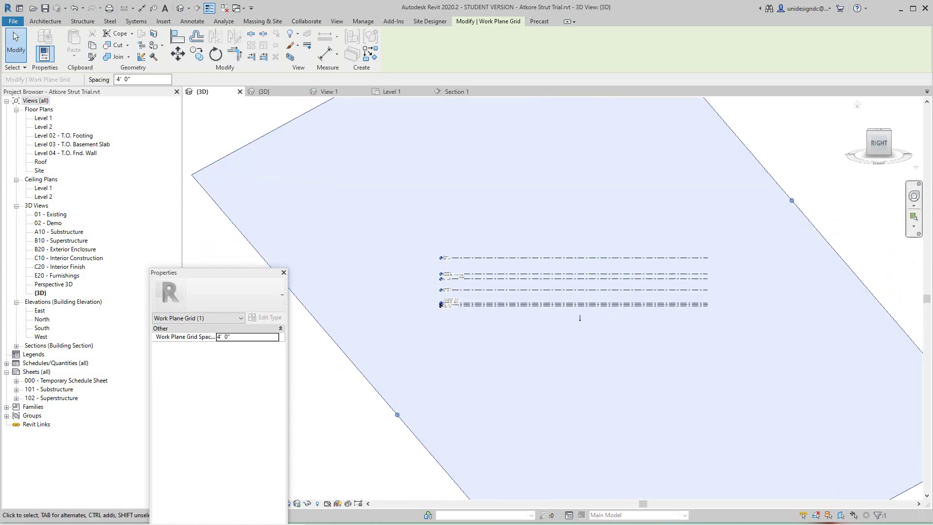
{"action": "scroll", "coordinate": [599, 321], "scroll_direction": "up", "scroll_amount": 3}
{"action": "scroll", "coordinate": [560, 313], "scroll_direction": "up", "scroll_amount": 5}
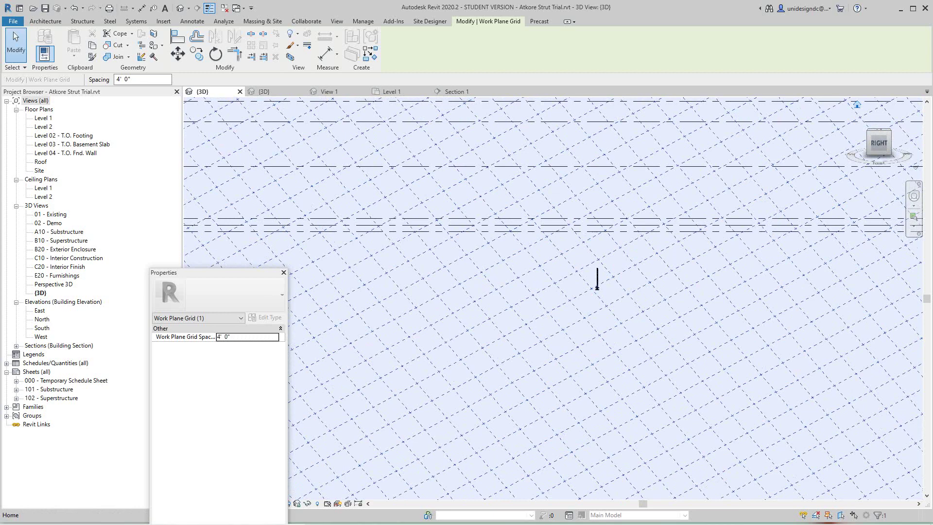
{"action": "scroll", "coordinate": [597, 279], "scroll_direction": "down", "scroll_amount": 5}
{"action": "middle_click_drag", "start_coordinate": [597, 278], "coordinate": [551, 304], "text": "shift"}
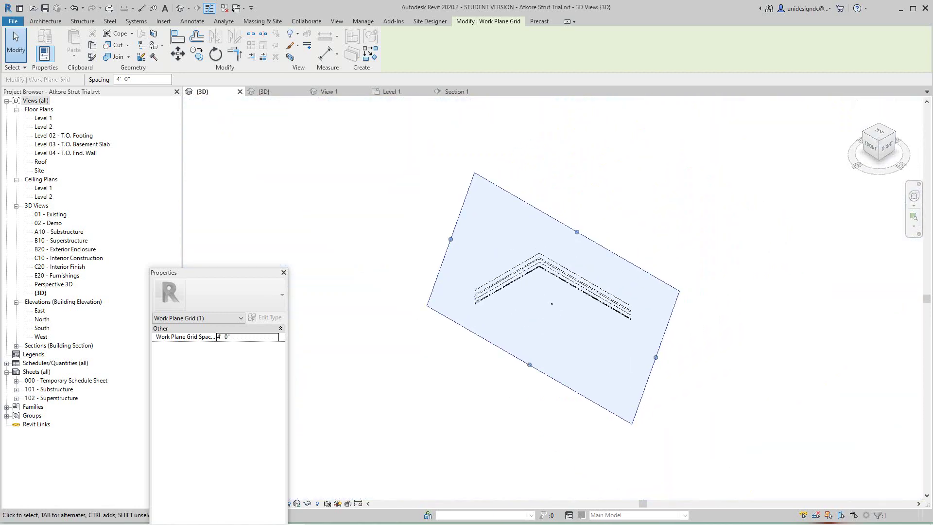
{"action": "right_click", "coordinate": [368, 175]}
{"action": "left_click", "coordinate": [388, 182]}
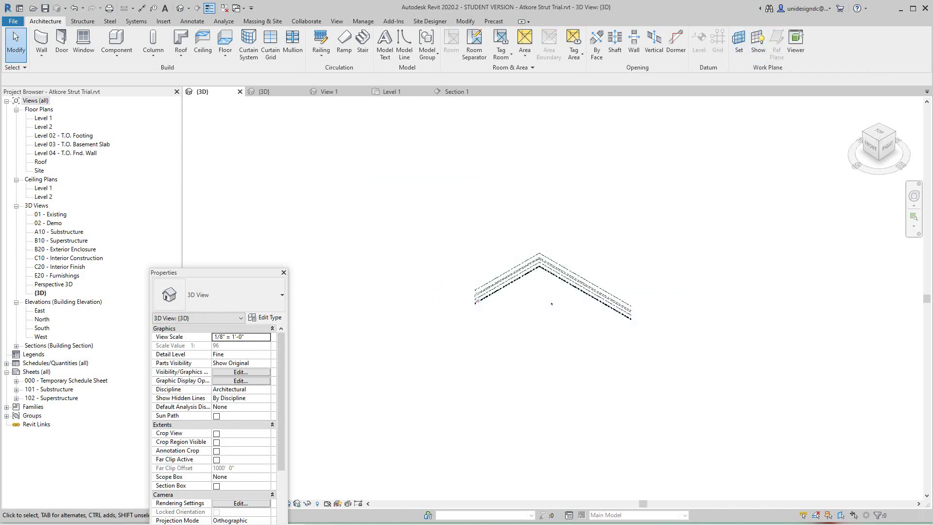
Step: Copy the frame's top slotted beam to an empty spot behind the frame
{"action": "scroll", "coordinate": [525, 308], "scroll_direction": "up", "scroll_amount": 4}
{"action": "scroll", "coordinate": [527, 313], "scroll_direction": "up", "scroll_amount": 6}
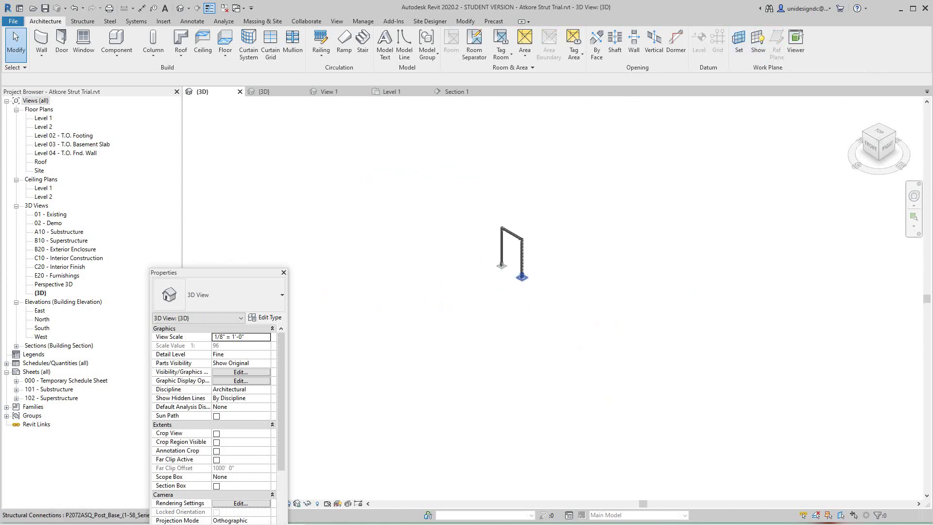
{"action": "middle_click_drag", "start_coordinate": [521, 282], "coordinate": [524, 346]}
{"action": "scroll", "coordinate": [519, 326], "scroll_direction": "up", "scroll_amount": 3}
{"action": "scroll", "coordinate": [513, 323], "scroll_direction": "up", "scroll_amount": 5}
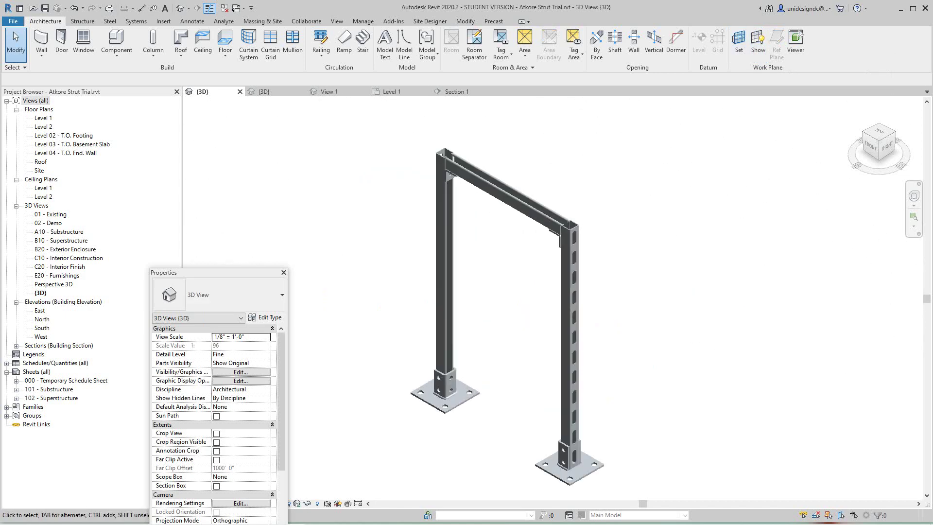
{"action": "left_click", "coordinate": [483, 170]}
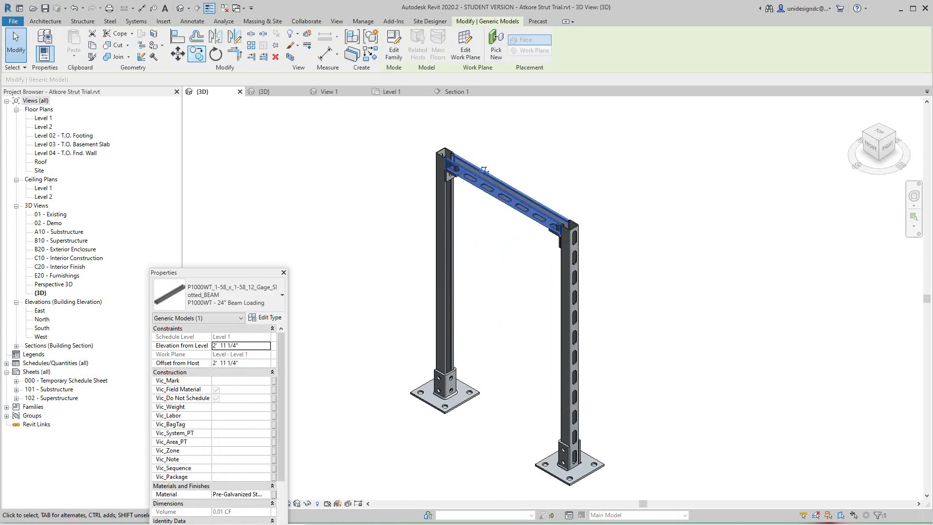
{"action": "left_click", "coordinate": [196, 53]}
{"action": "left_click", "coordinate": [363, 220]}
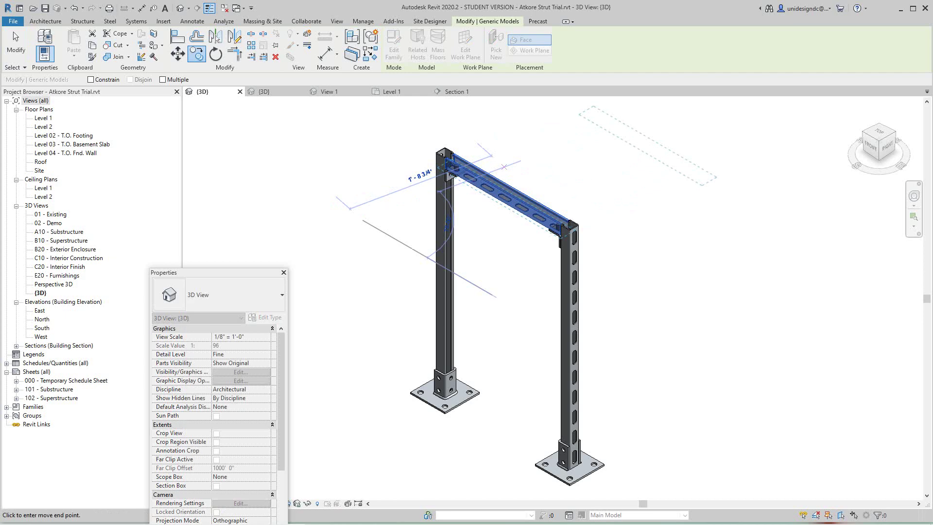
{"action": "left_click", "coordinate": [585, 179]}
{"action": "key", "text": "Escape"}
{"action": "middle_click_drag", "start_coordinate": [585, 179], "coordinate": [537, 329]}
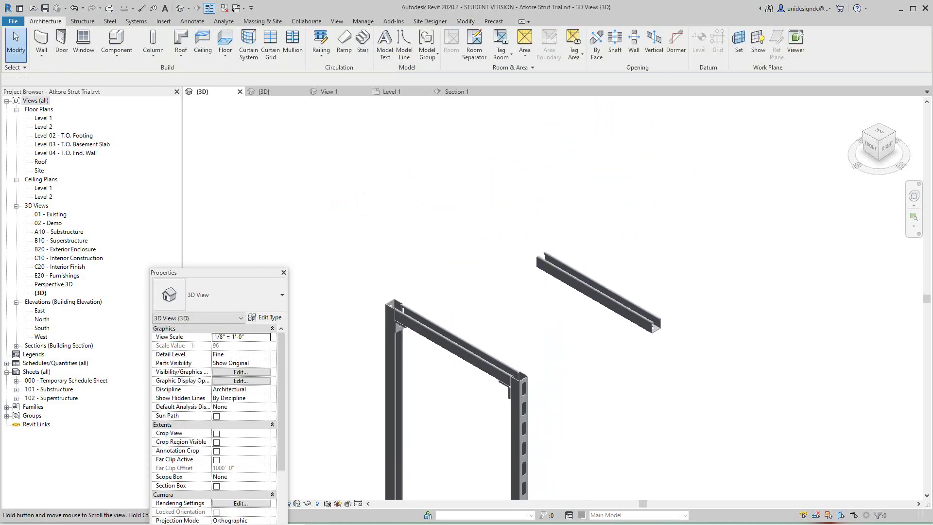
{"action": "left_click", "coordinate": [575, 270]}
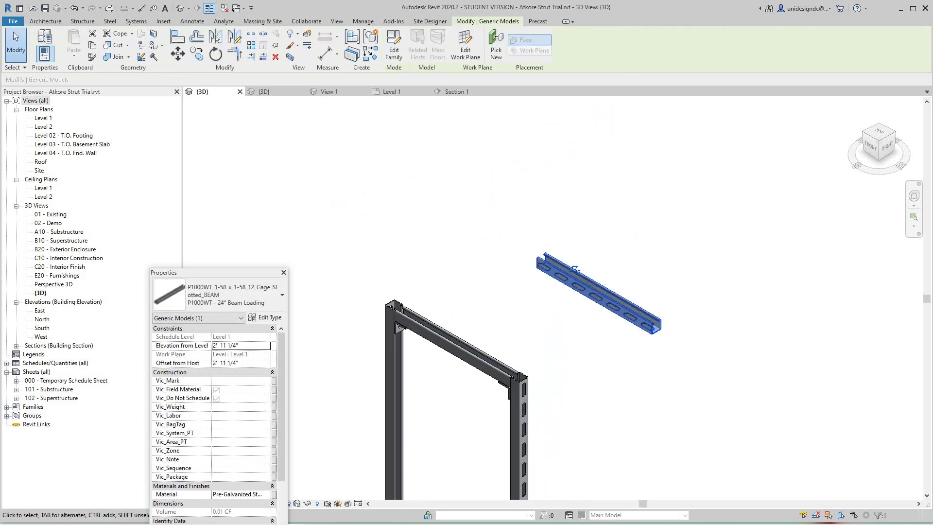
{"action": "key", "text": "Escape"}
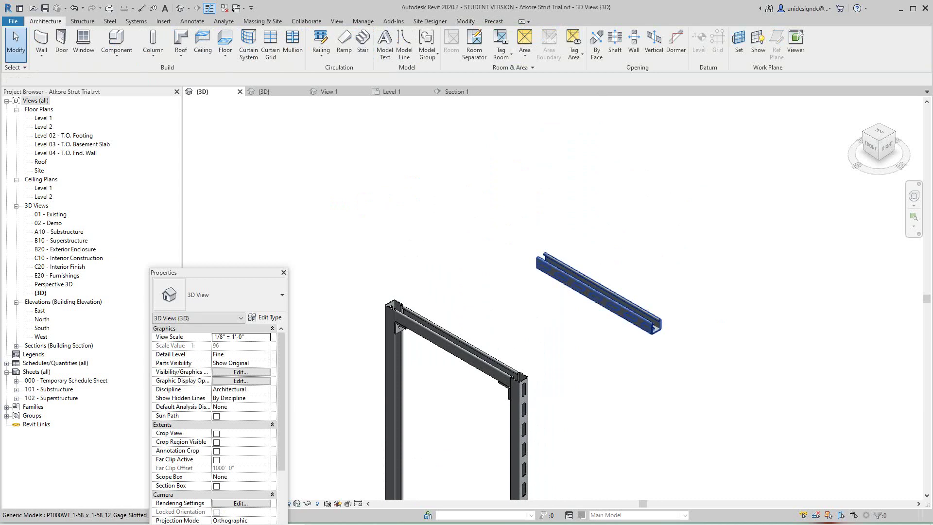
{"action": "left_click", "coordinate": [574, 269]}
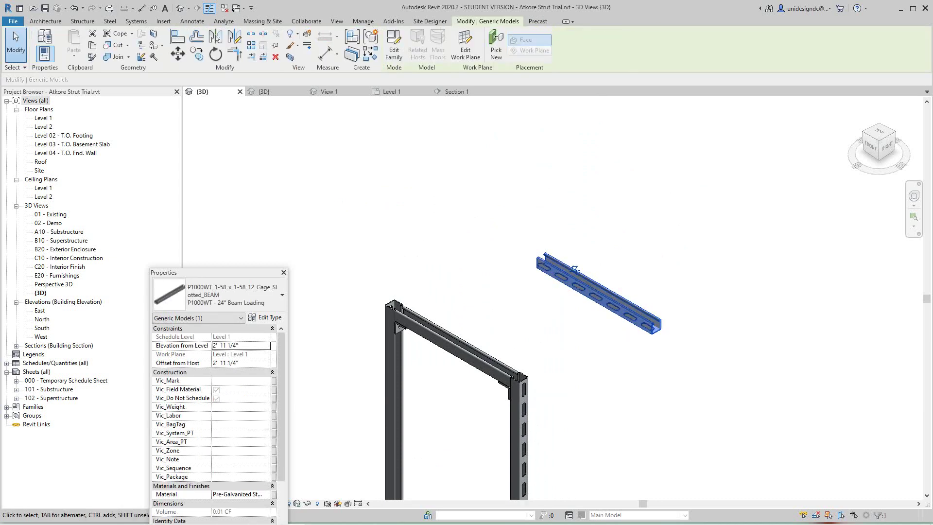
{"action": "left_click", "coordinate": [495, 47]}
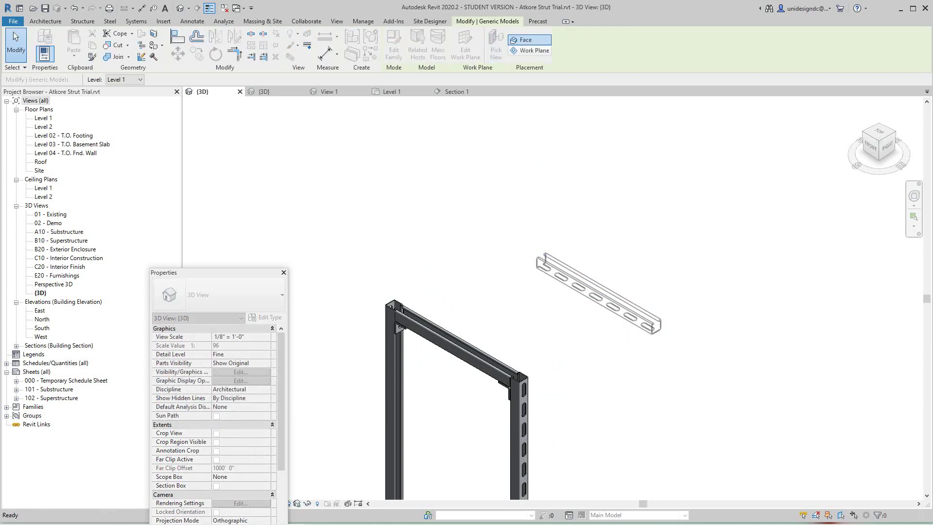
{"action": "key", "text": "Escape"}
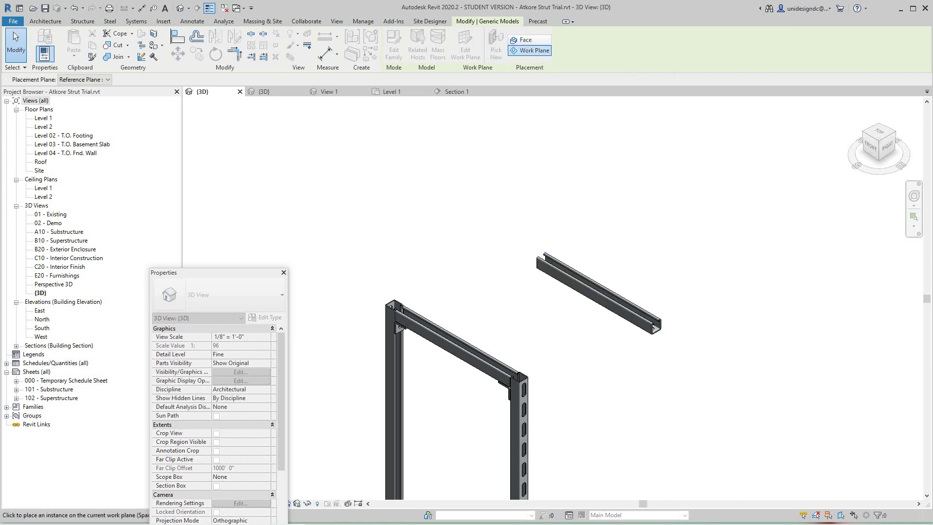
{"action": "scroll", "coordinate": [484, 269], "scroll_direction": "down", "scroll_amount": 2}
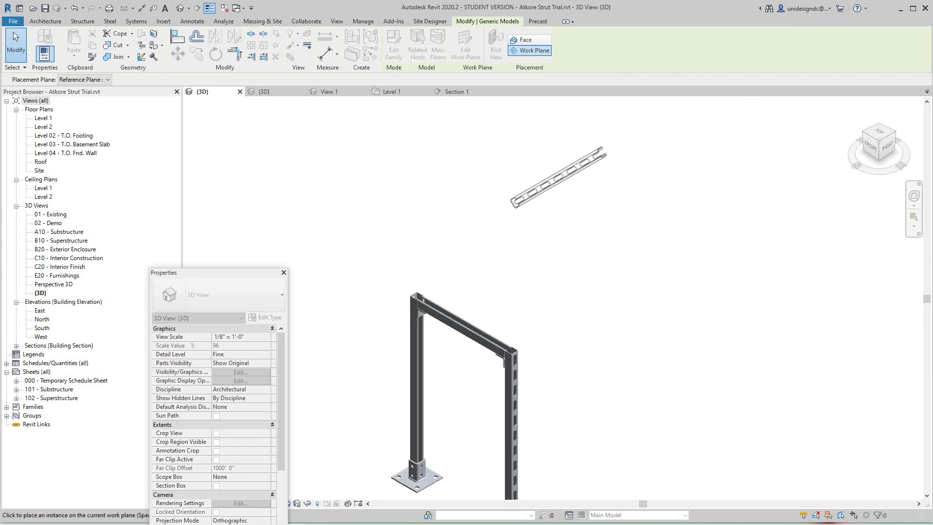
{"action": "scroll", "coordinate": [469, 250], "scroll_direction": "down", "scroll_amount": 2}
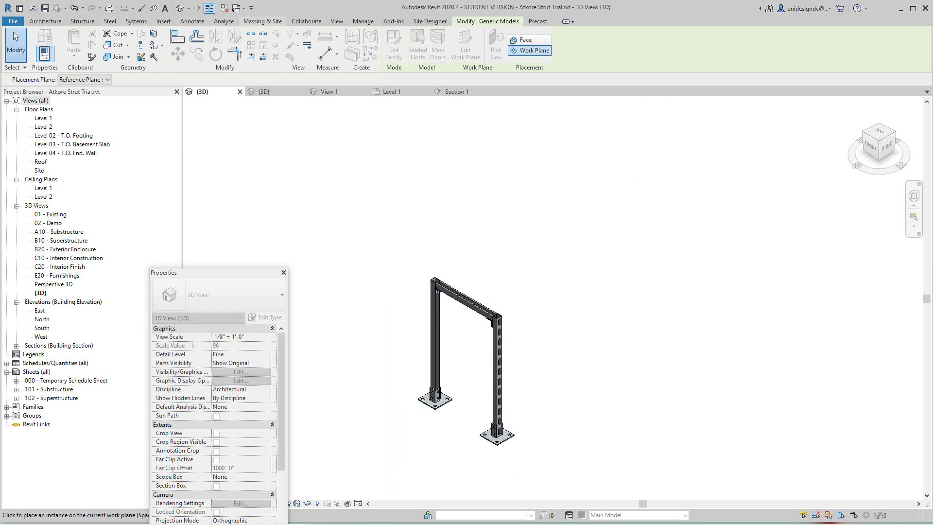
Step: Show the active angled work plane in the 3D view, around the frame and the copied beam
{"action": "left_click", "coordinate": [336, 22]}
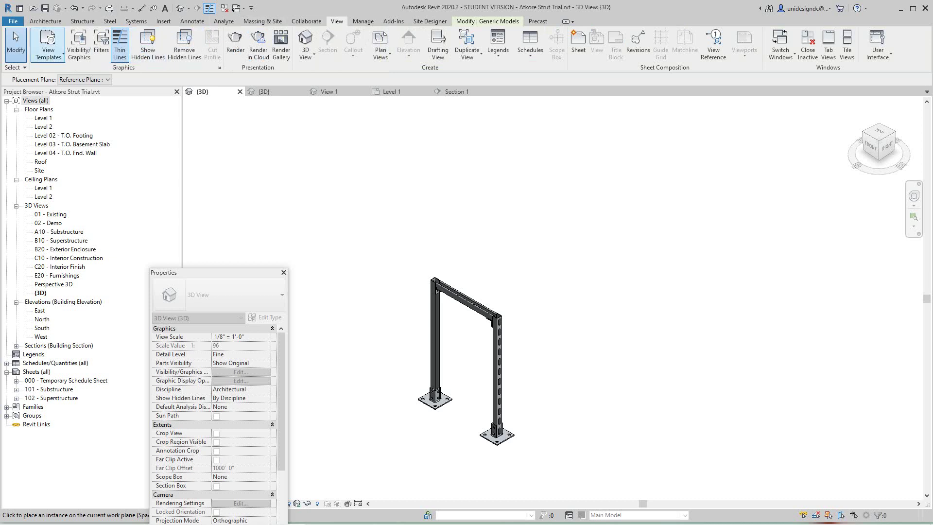
{"action": "left_click", "coordinate": [45, 21]}
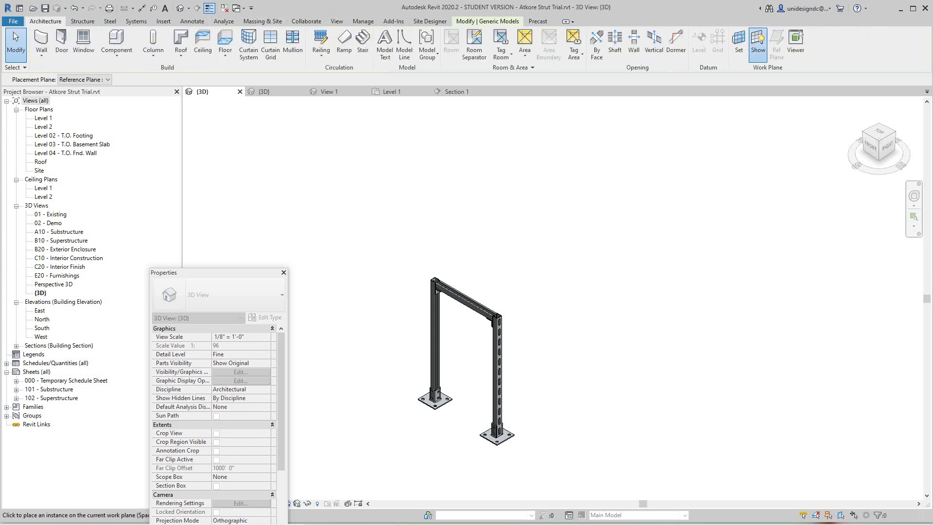
{"action": "left_click", "coordinate": [757, 46]}
{"action": "scroll", "coordinate": [614, 310], "scroll_direction": "down", "scroll_amount": 7}
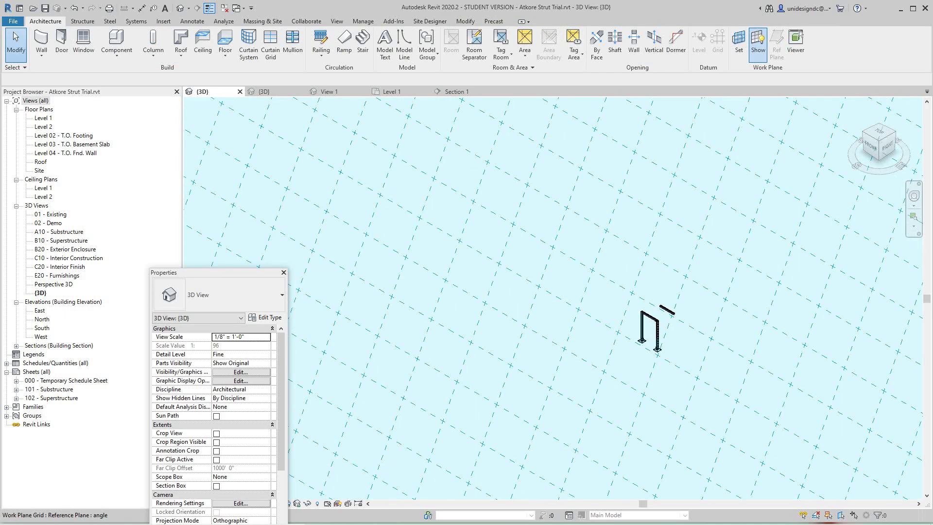
{"action": "scroll", "coordinate": [669, 318], "scroll_direction": "up", "scroll_amount": 5}
{"action": "left_click", "coordinate": [675, 304]}
{"action": "mouse_move", "coordinate": [675, 304]}
{"action": "left_mouse_down"}
{"action": "mouse_move", "coordinate": [679, 332]}
{"action": "mouse_move", "coordinate": [686, 305]}
{"action": "left_mouse_up"}
{"action": "left_click", "coordinate": [702, 324]}
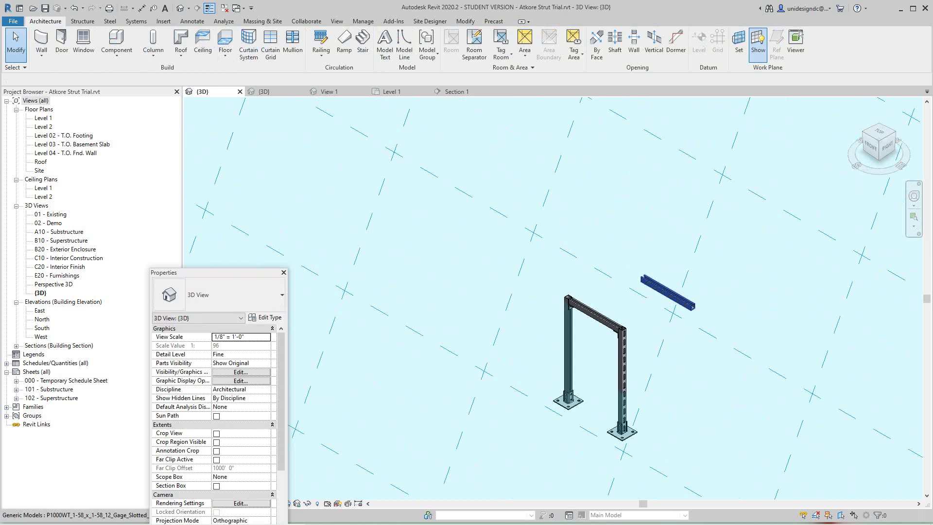
Step: Rehost the copied slotted beam on the angled reference plane with Pick New, using work plane placement, and place it between the posts
{"action": "left_click", "coordinate": [645, 271]}
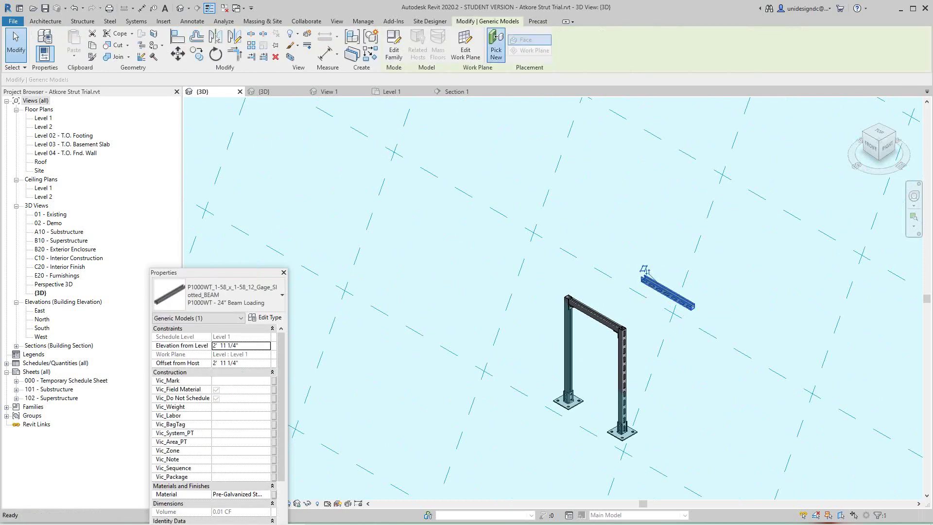
{"action": "left_click", "coordinate": [496, 45]}
{"action": "left_click", "coordinate": [530, 51]}
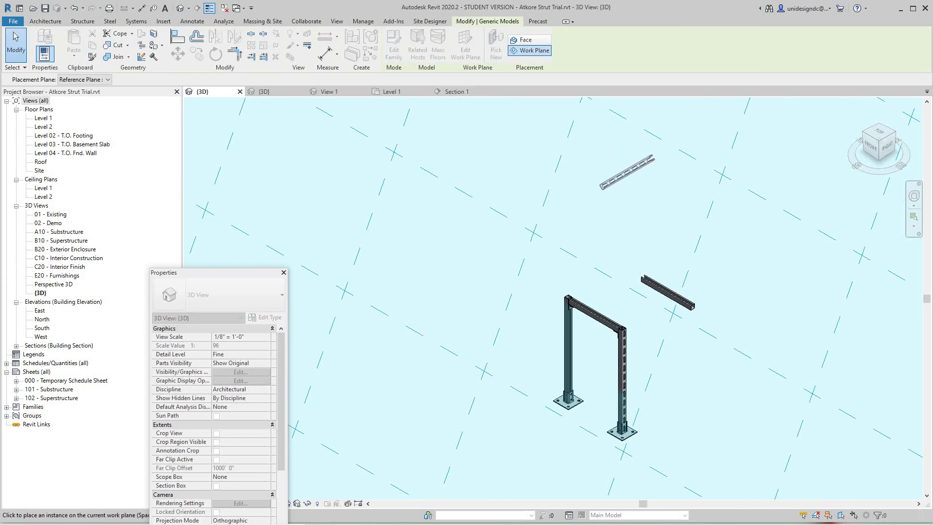
{"action": "scroll", "coordinate": [565, 214], "scroll_direction": "down", "scroll_amount": 3}
{"action": "scroll", "coordinate": [550, 278], "scroll_direction": "up", "scroll_amount": 1}
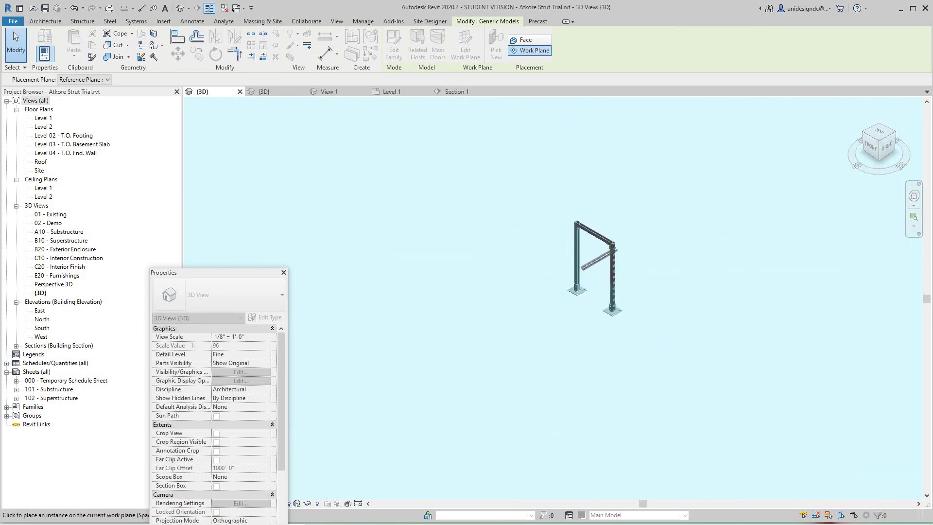
{"action": "left_click", "coordinate": [553, 289]}
{"action": "left_click", "coordinate": [552, 289]}
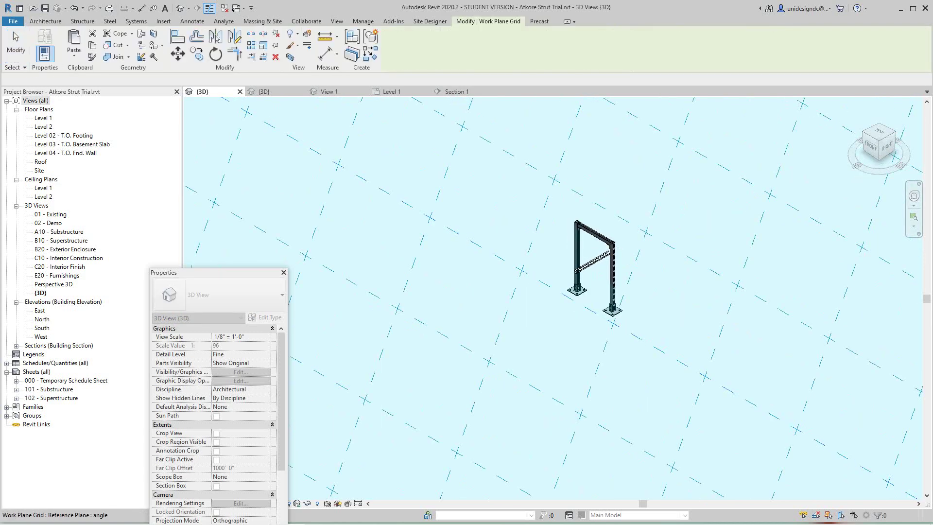
{"action": "key", "text": "Escape"}
{"action": "scroll", "coordinate": [579, 277], "scroll_direction": "down", "scroll_amount": 1}
{"action": "left_click", "coordinate": [857, 104]}
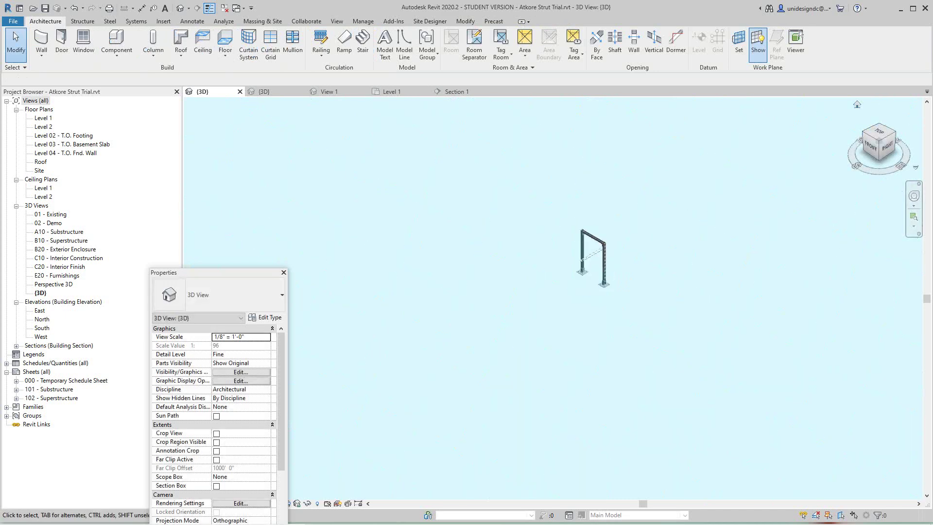
{"action": "scroll", "coordinate": [552, 304], "scroll_direction": "up", "scroll_amount": 5}
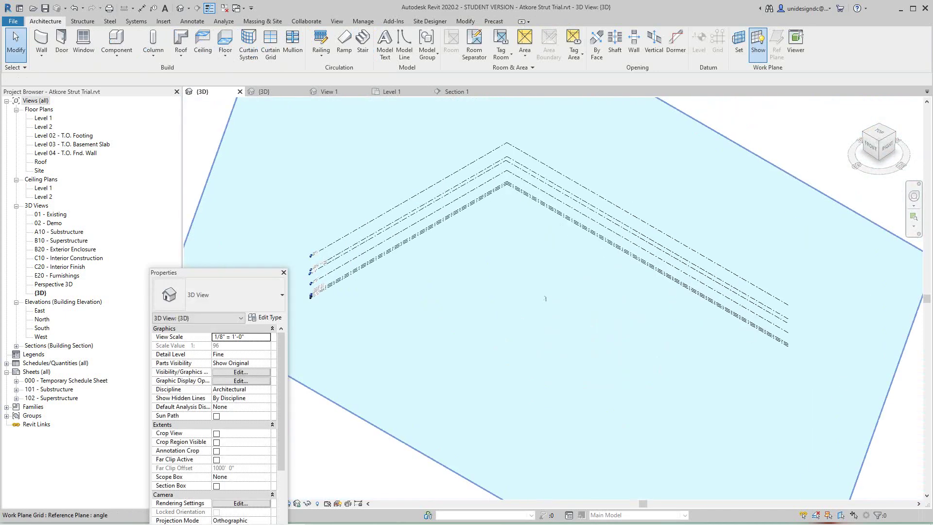
{"action": "scroll", "coordinate": [523, 274], "scroll_direction": "up", "scroll_amount": 3}
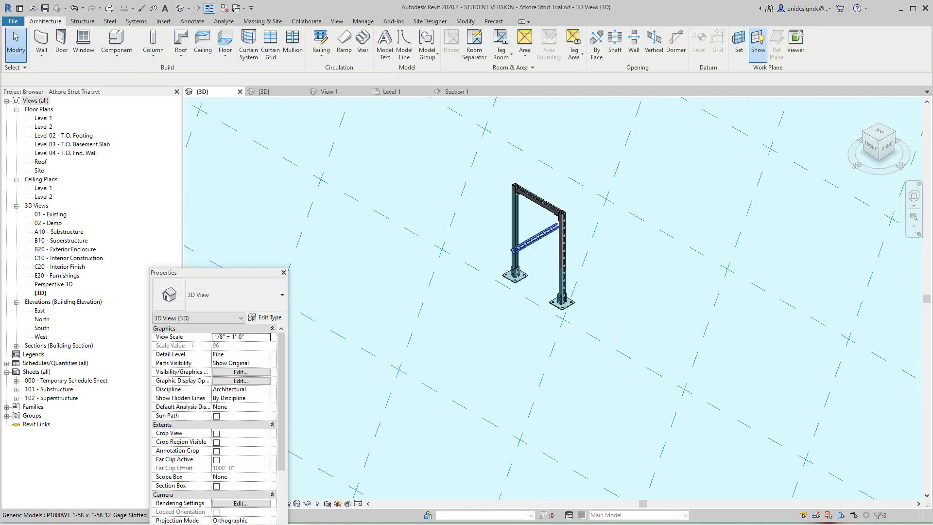
Step: Rotate the rehosted beam a quarter turn on the angled work plane so it slopes down along the plane
{"action": "left_click", "coordinate": [529, 241]}
{"action": "key", "text": "space"}
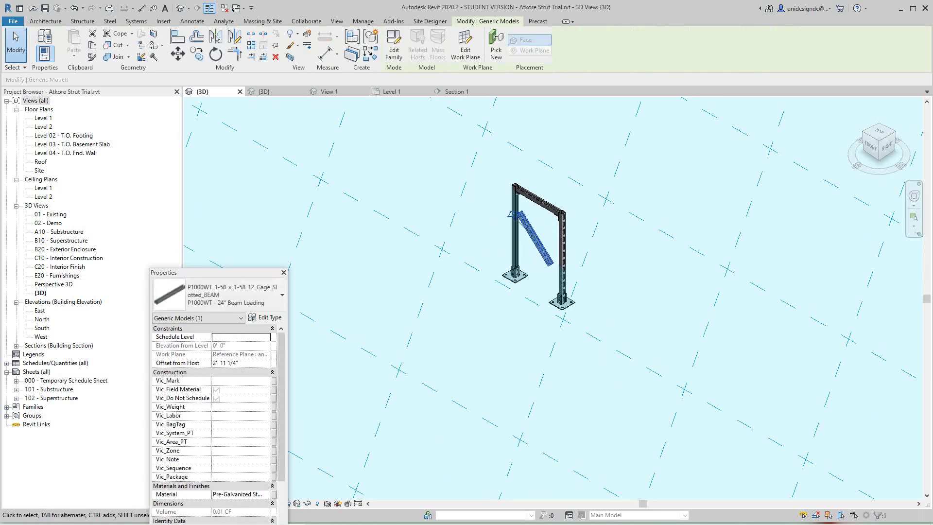
{"action": "left_click", "coordinate": [491, 341]}
{"action": "key", "text": "Escape"}
{"action": "scroll", "coordinate": [494, 341], "scroll_direction": "down", "scroll_amount": 4}
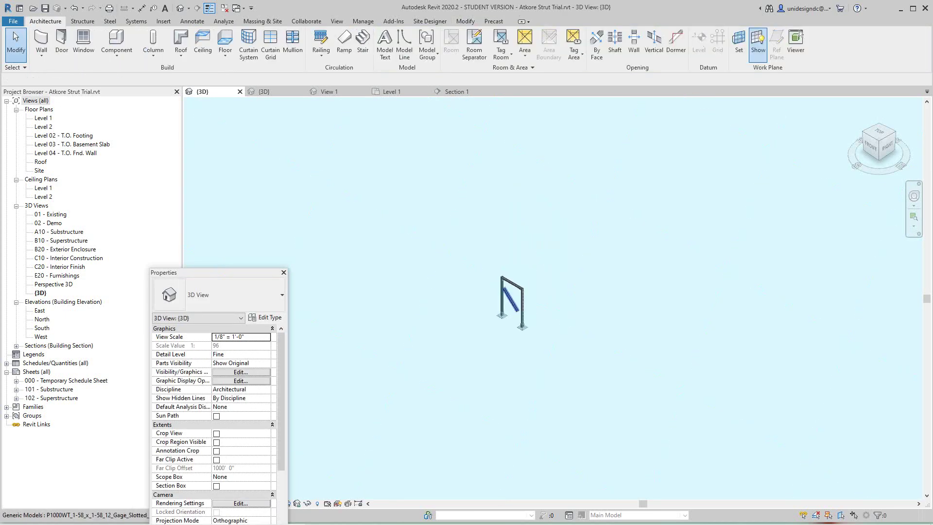
{"action": "scroll", "coordinate": [520, 287], "scroll_direction": "up", "scroll_amount": 3}
{"action": "left_click", "coordinate": [482, 272]}
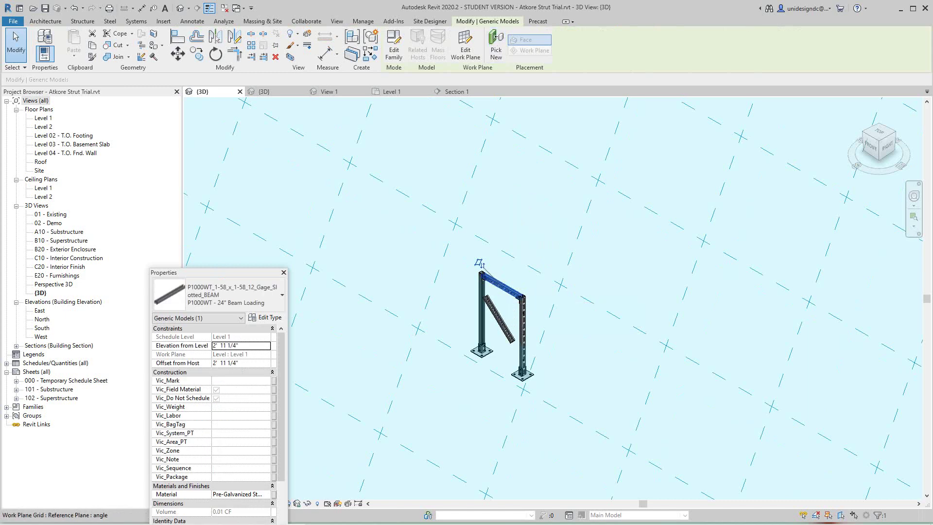
{"action": "left_click", "coordinate": [496, 46]}
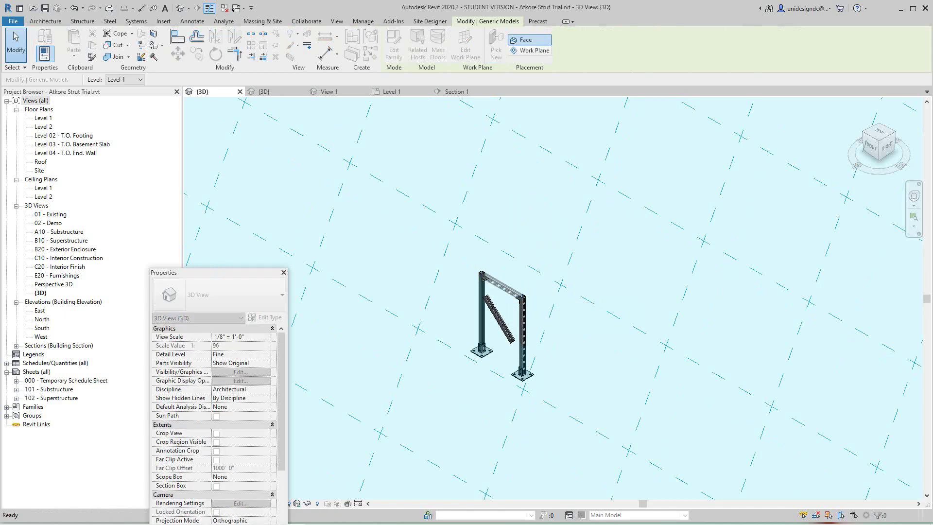
{"action": "key", "text": "ctrl+z"}
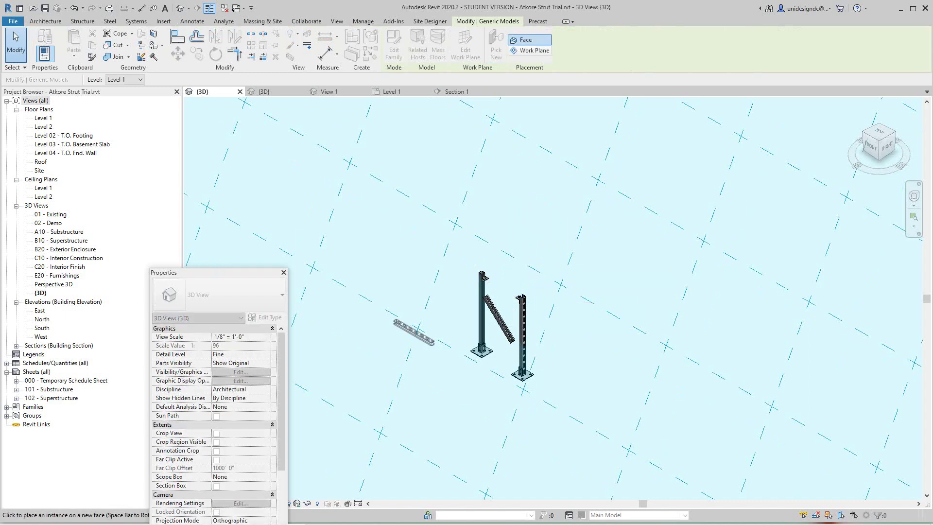
{"action": "left_click", "coordinate": [530, 50]}
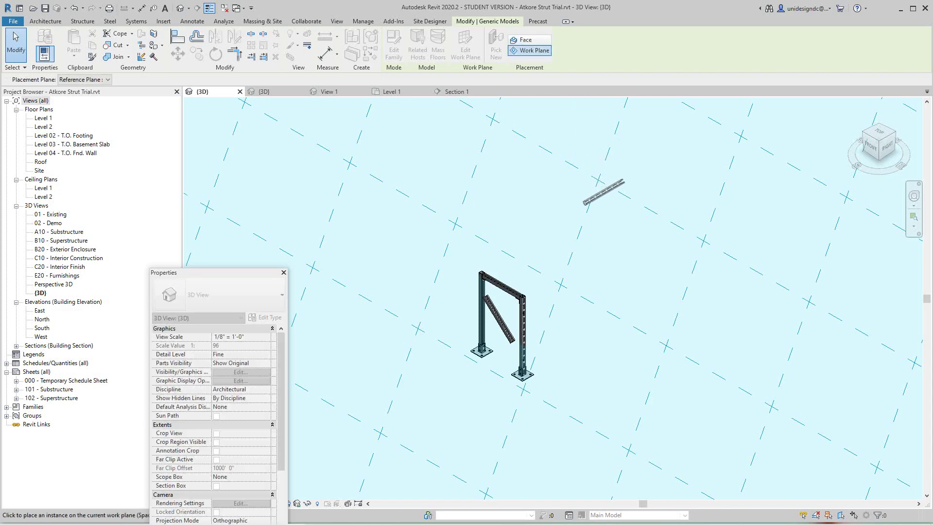
{"action": "scroll", "coordinate": [492, 290], "scroll_direction": "up", "scroll_amount": 2}
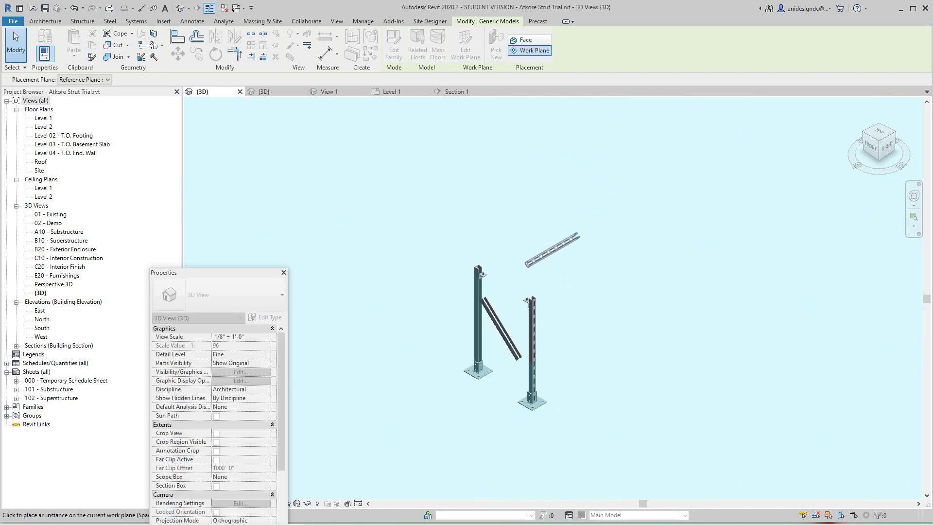
{"action": "key", "text": "ctrl+y"}
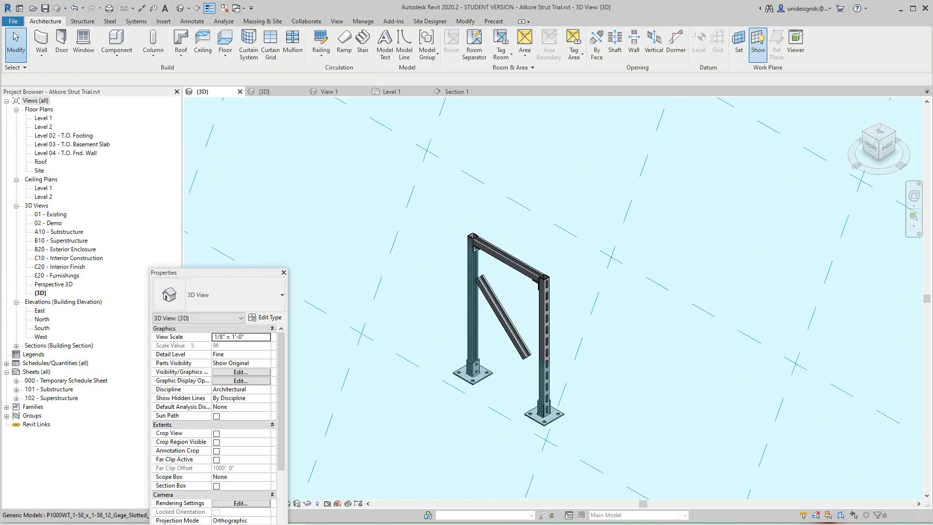
Step: In the front view, turn the rehosted diagonal beam end for end on its angled work plane
{"action": "left_click", "coordinate": [870, 147]}
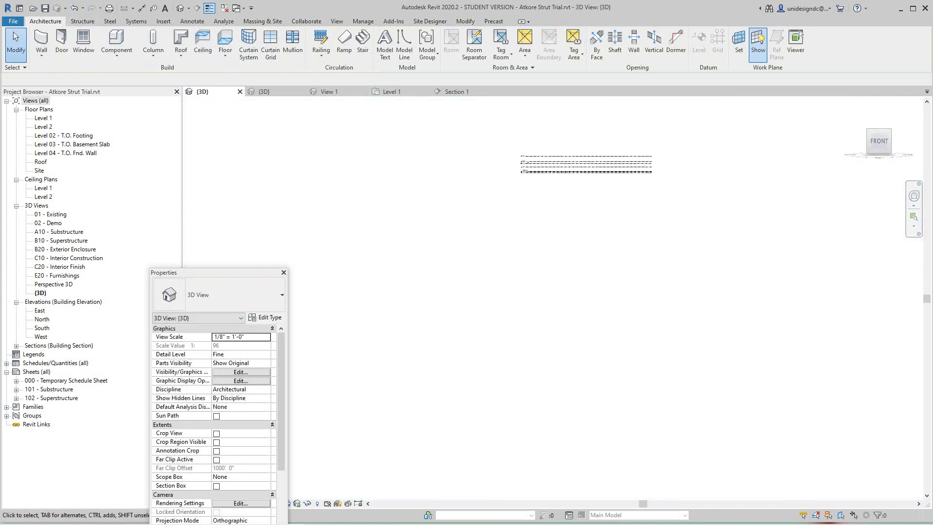
{"action": "scroll", "coordinate": [559, 292], "scroll_direction": "up", "scroll_amount": 10}
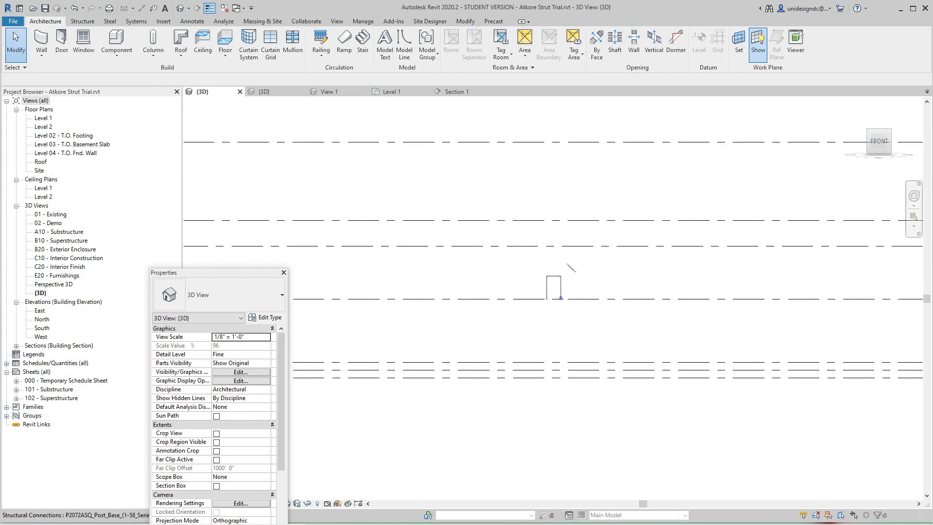
{"action": "scroll", "coordinate": [568, 272], "scroll_direction": "up", "scroll_amount": 3}
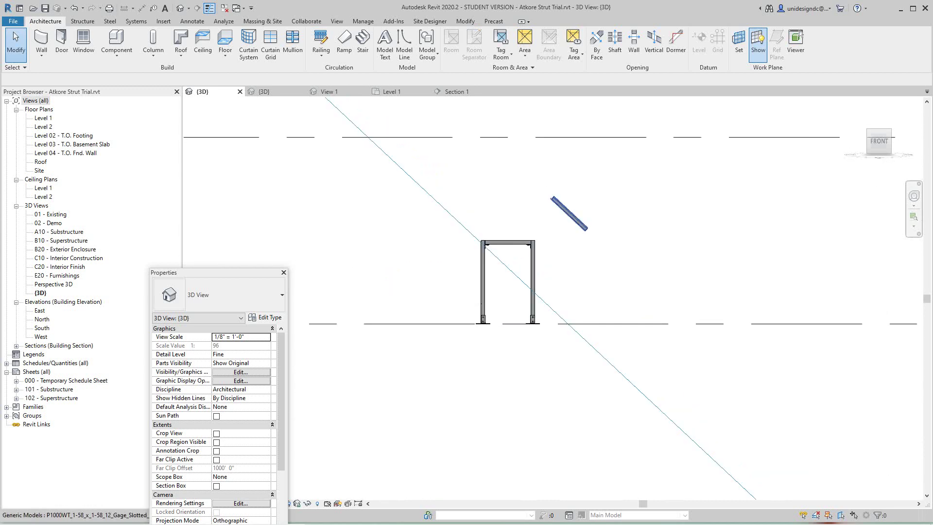
{"action": "left_click", "coordinate": [552, 197]}
{"action": "scroll", "coordinate": [525, 163], "scroll_direction": "up", "scroll_amount": 5}
{"action": "scroll", "coordinate": [592, 241], "scroll_direction": "up", "scroll_amount": 2}
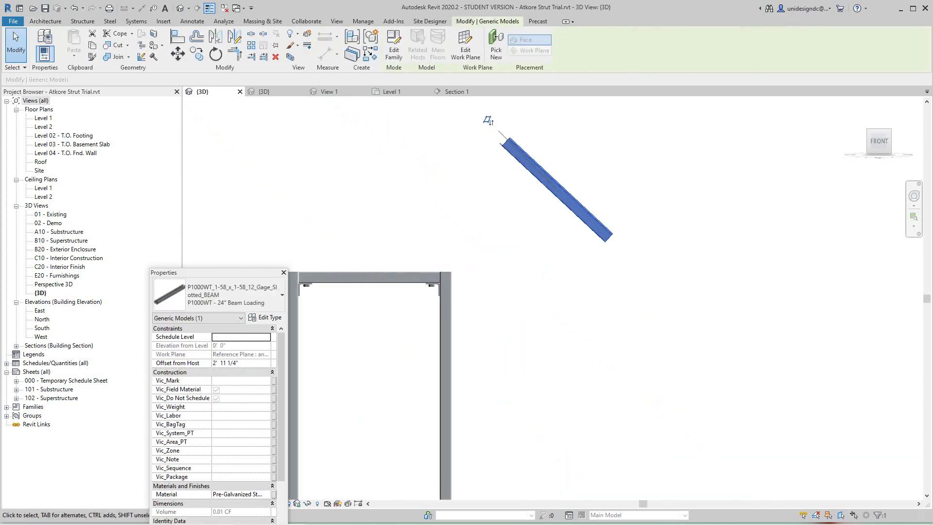
{"action": "left_click", "coordinate": [593, 243]}
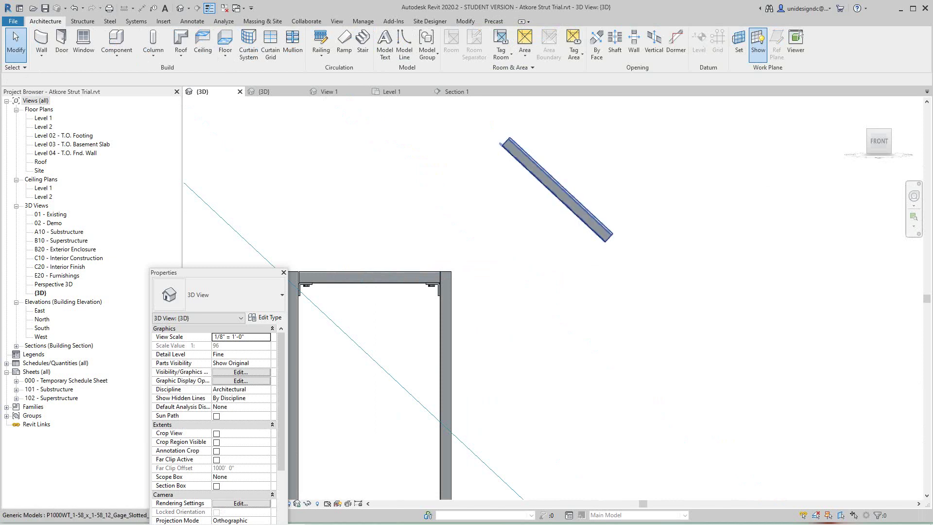
{"action": "left_click", "coordinate": [533, 166]}
{"action": "key", "text": "space"}
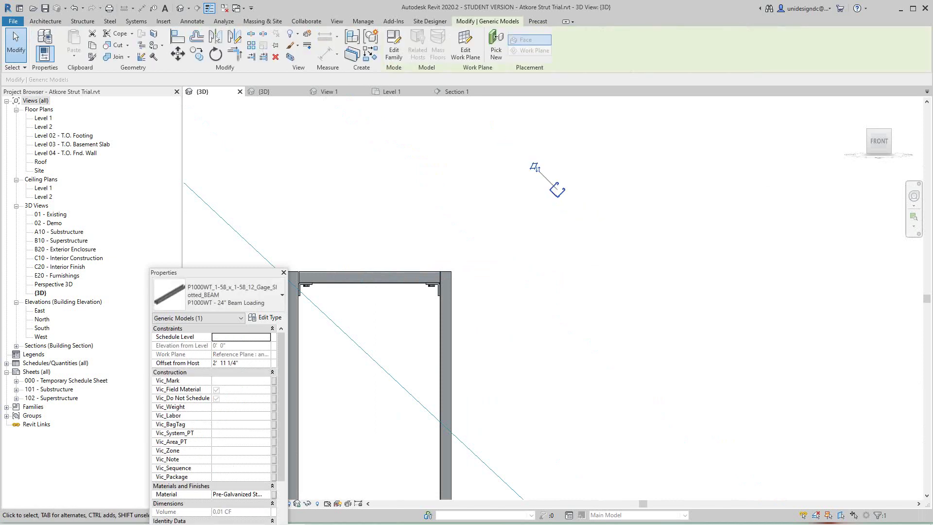
{"action": "key", "text": "space"}
{"action": "key", "text": "Escape"}
Step: Bring the diagonal beam into the frame between the posts, with an Offset from Host of 0' 0"
{"action": "scroll", "coordinate": [602, 236], "scroll_direction": "up", "scroll_amount": 2}
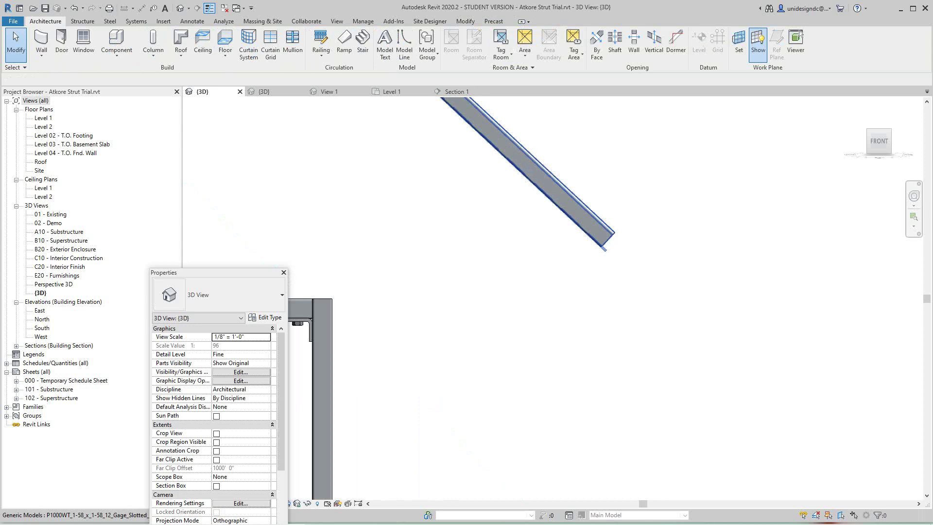
{"action": "scroll", "coordinate": [602, 243], "scroll_direction": "down", "scroll_amount": 3}
{"action": "left_click_drag", "start_coordinate": [548, 185], "coordinate": [408, 310]}
{"action": "scroll", "coordinate": [477, 377], "scroll_direction": "up", "scroll_amount": 5}
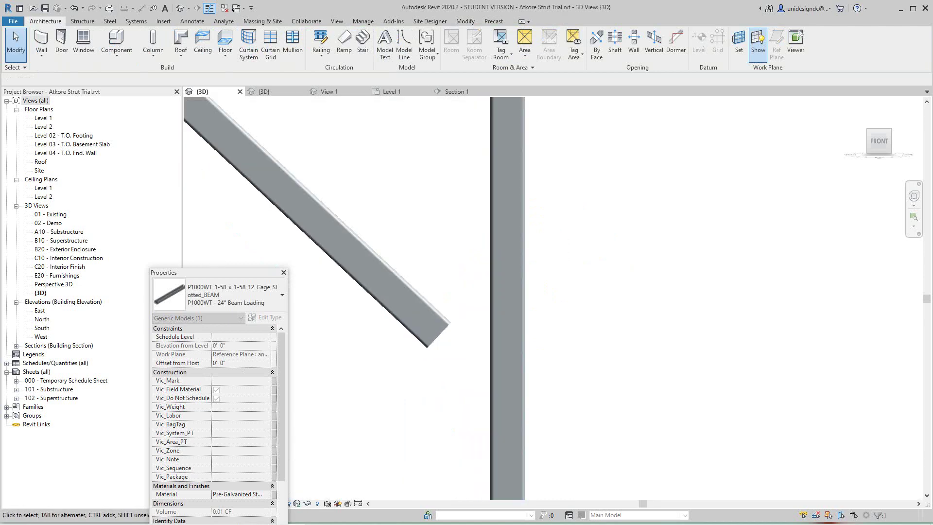
{"action": "key", "text": "Escape"}
Step: Check how the diagonal beam sits between the two posts in the front view
{"action": "left_click", "coordinate": [440, 330]}
{"action": "scroll", "coordinate": [441, 330], "scroll_direction": "down", "scroll_amount": 2}
{"action": "middle_click_drag", "start_coordinate": [441, 331], "coordinate": [496, 394]}
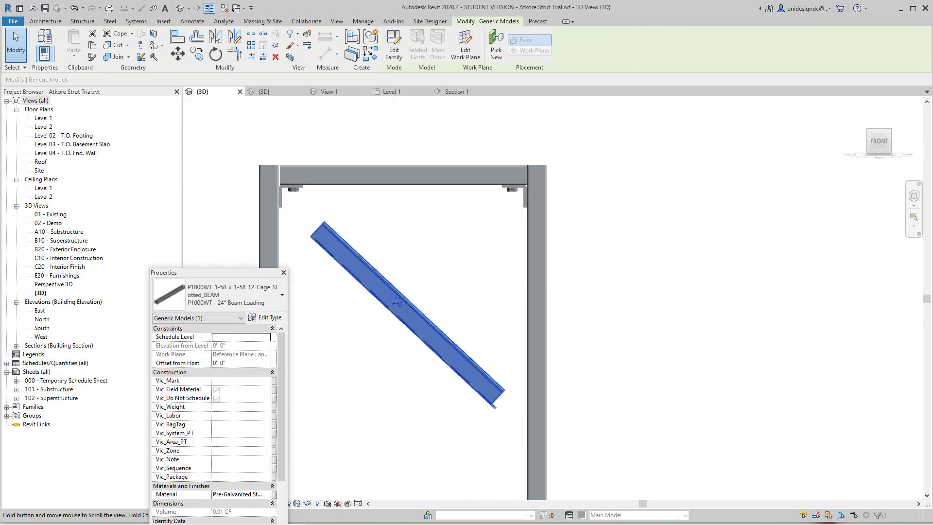
{"action": "key", "text": "Escape"}
{"action": "key", "text": "Escape"}
{"action": "scroll", "coordinate": [358, 255], "scroll_direction": "up", "scroll_amount": 2}
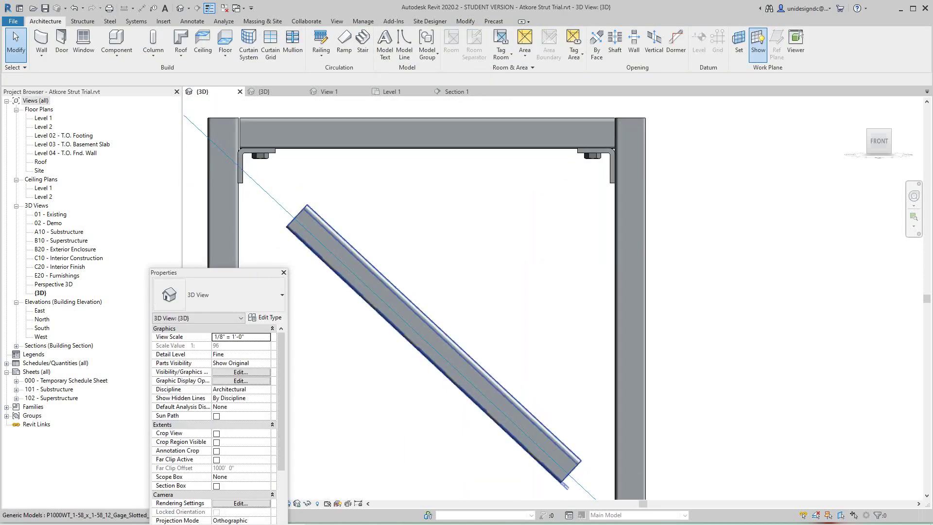
{"action": "scroll", "coordinate": [393, 259], "scroll_direction": "down", "scroll_amount": 2}
{"action": "middle_click_drag", "start_coordinate": [393, 259], "coordinate": [417, 225]}
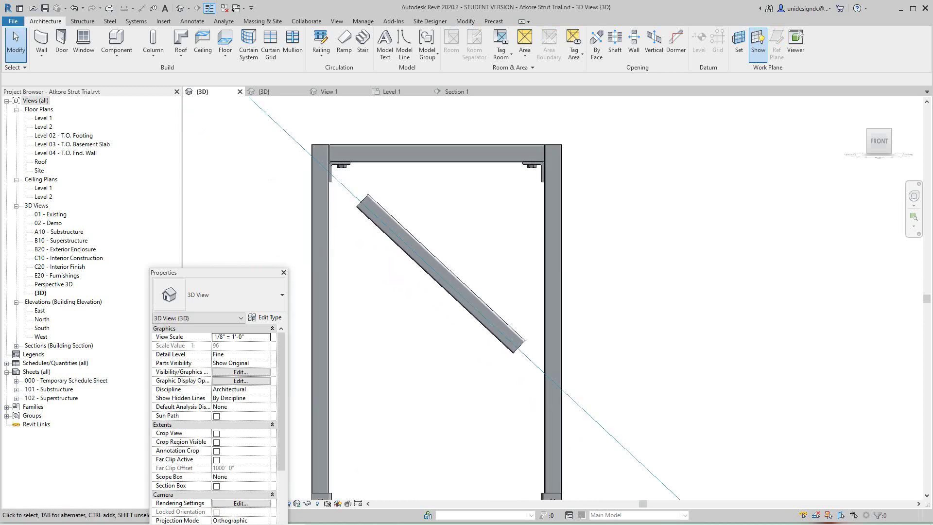
{"action": "scroll", "coordinate": [477, 237], "scroll_direction": "down", "scroll_amount": 2}
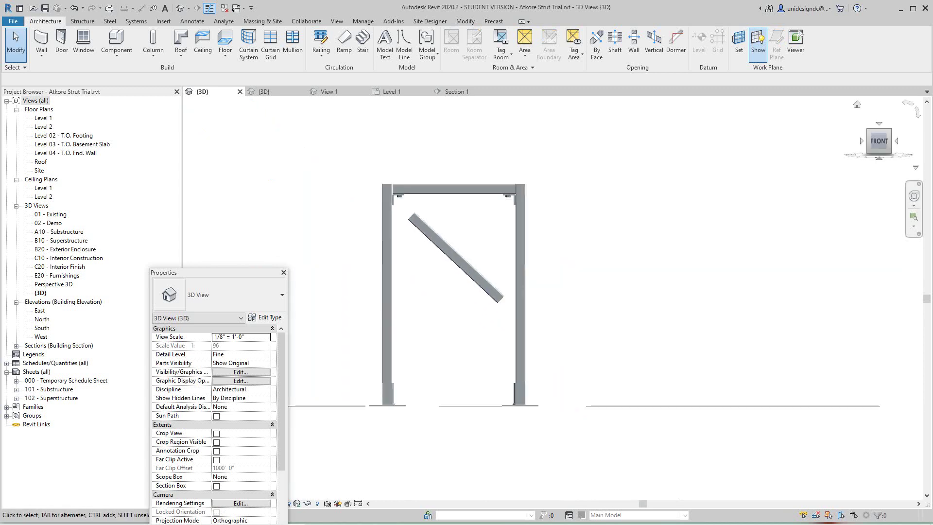
Step: Return the 3D view to its home orientation and hide the active work plane
{"action": "left_click_drag", "start_coordinate": [879, 140], "coordinate": [862, 154]}
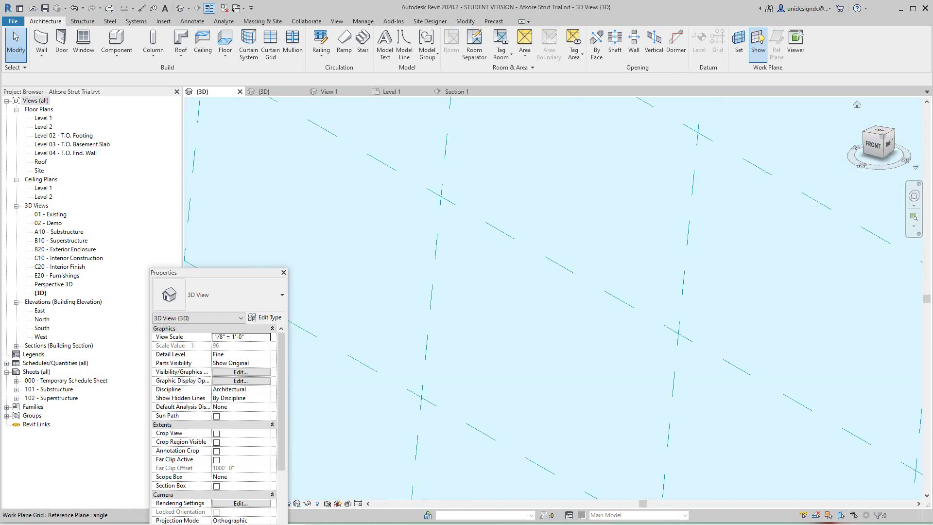
{"action": "left_click", "coordinate": [856, 104]}
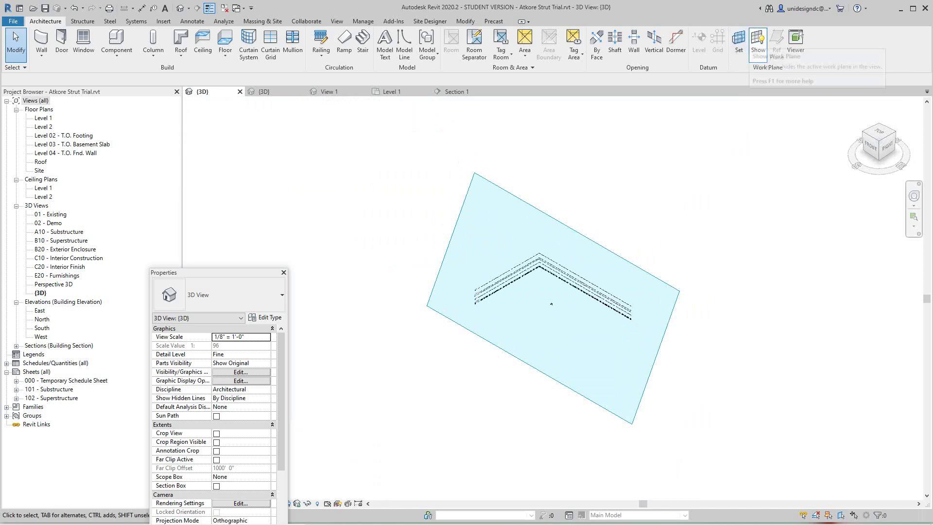
{"action": "left_click", "coordinate": [757, 41]}
{"action": "scroll", "coordinate": [555, 302], "scroll_direction": "up", "scroll_amount": 10}
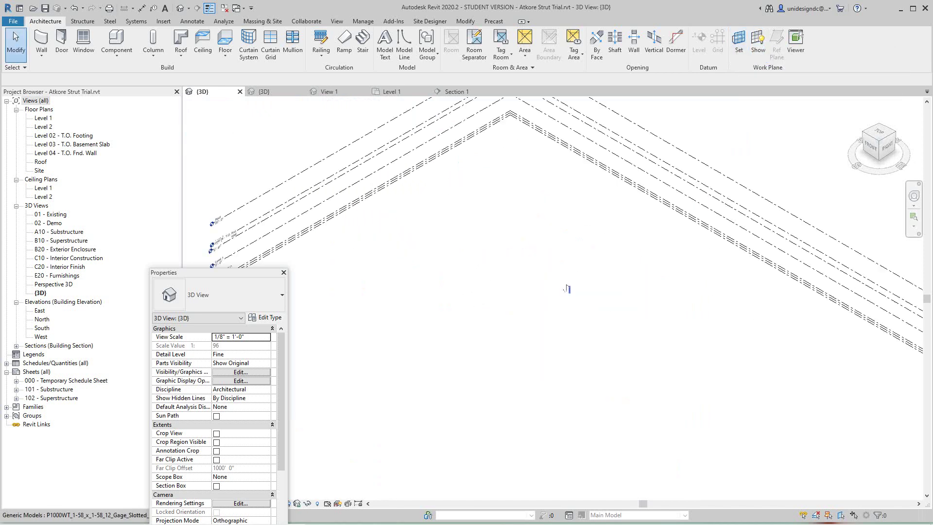
{"action": "scroll", "coordinate": [539, 302], "scroll_direction": "up", "scroll_amount": 3}
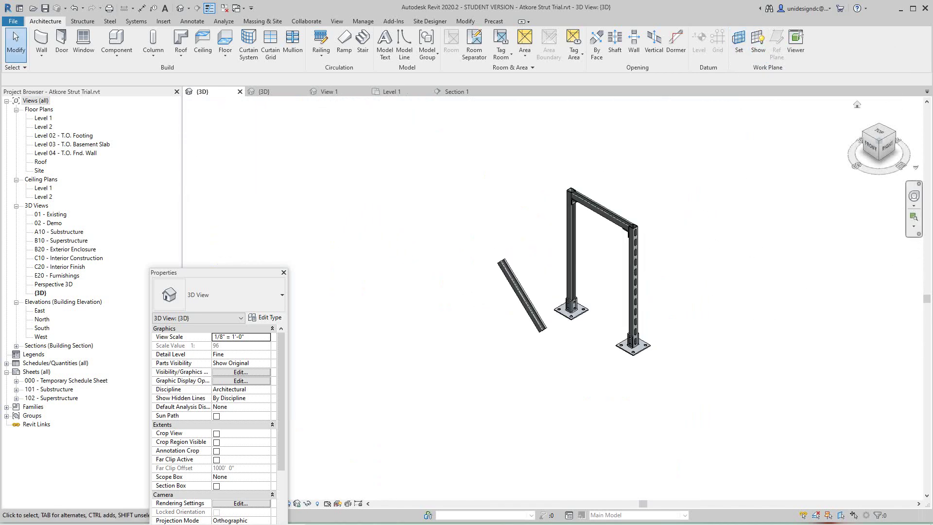
{"action": "left_click", "coordinate": [886, 146]}
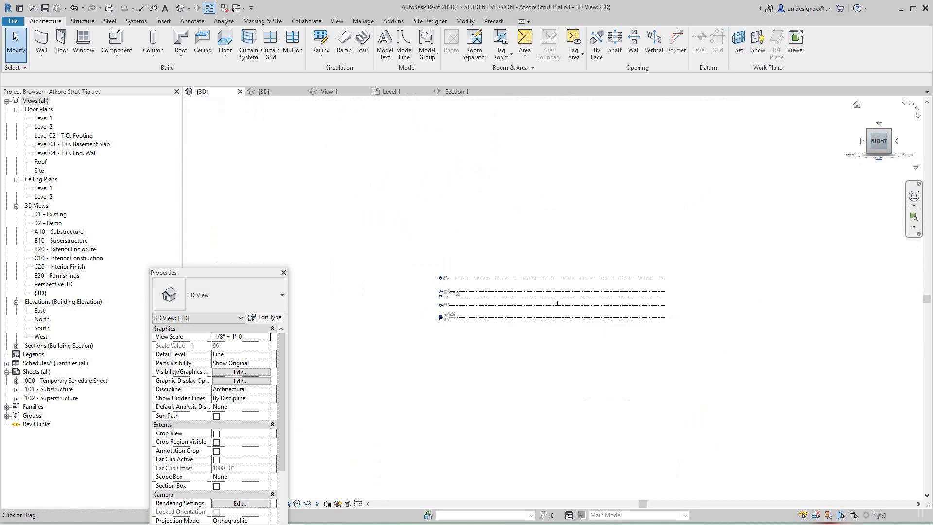
{"action": "scroll", "coordinate": [556, 303], "scroll_direction": "up", "scroll_amount": 8}
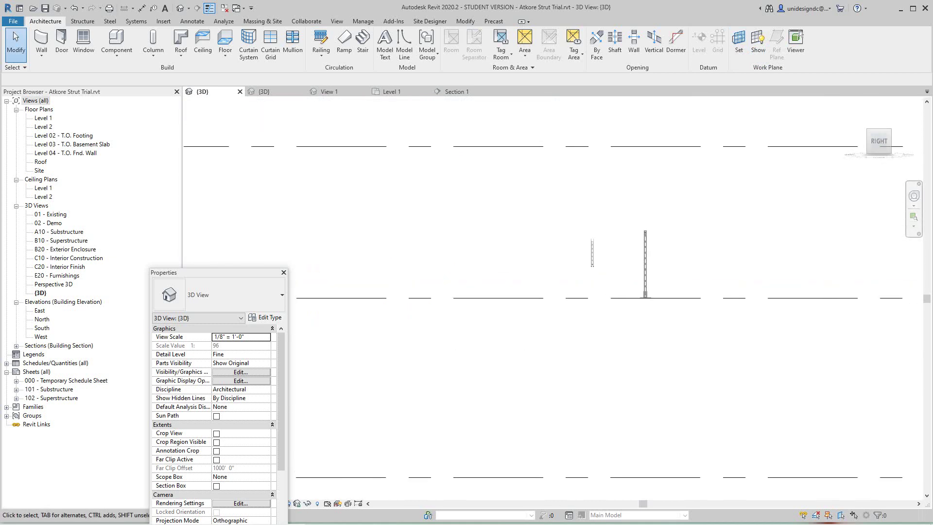
{"action": "scroll", "coordinate": [602, 260], "scroll_direction": "up", "scroll_amount": 3}
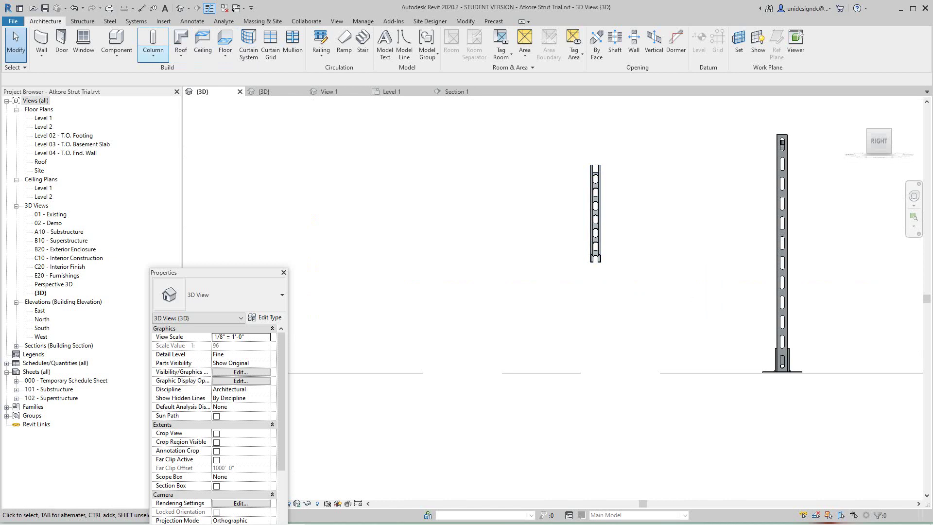
{"action": "left_click", "coordinate": [465, 21]}
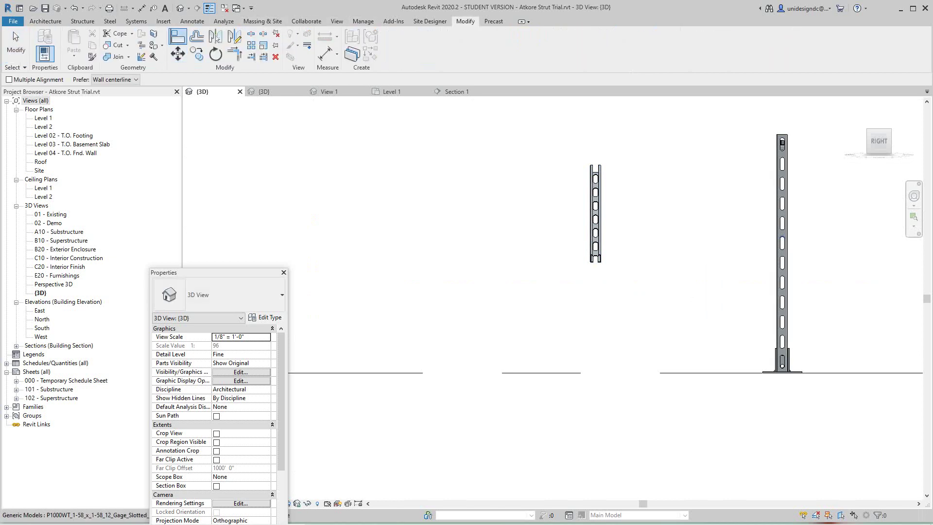
{"action": "scroll", "coordinate": [781, 135], "scroll_direction": "up", "scroll_amount": 3}
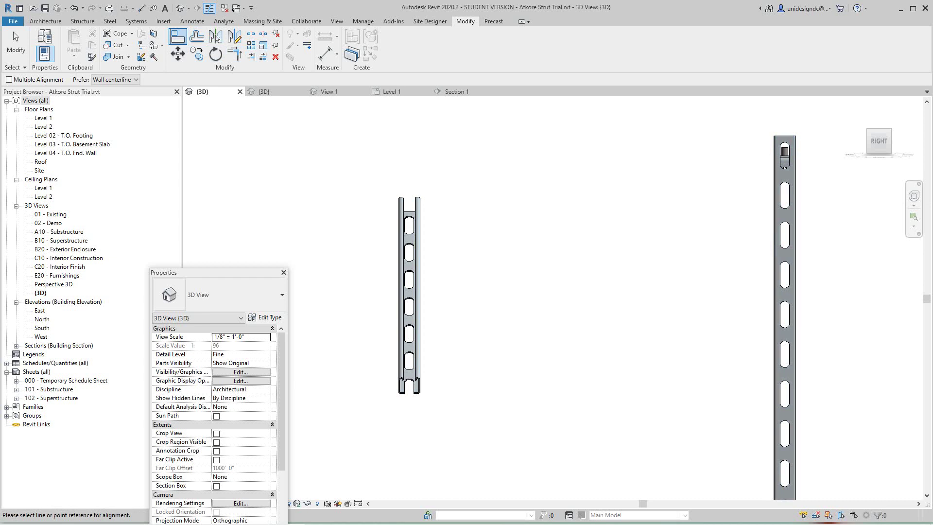
Step: In the East elevation, align the diagonal beam's centerline with the centerline of the slotted post
{"action": "double_click", "coordinate": [40, 310]}
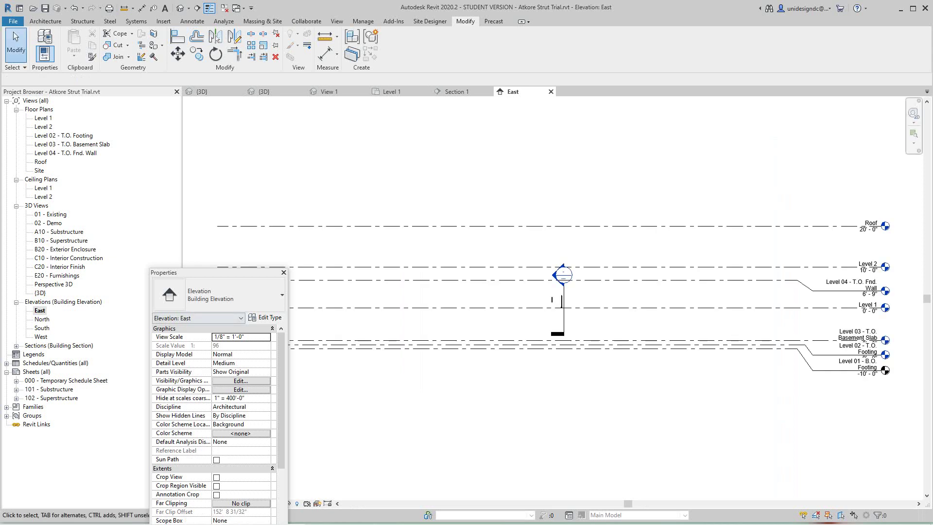
{"action": "scroll", "coordinate": [559, 311], "scroll_direction": "up", "scroll_amount": 10}
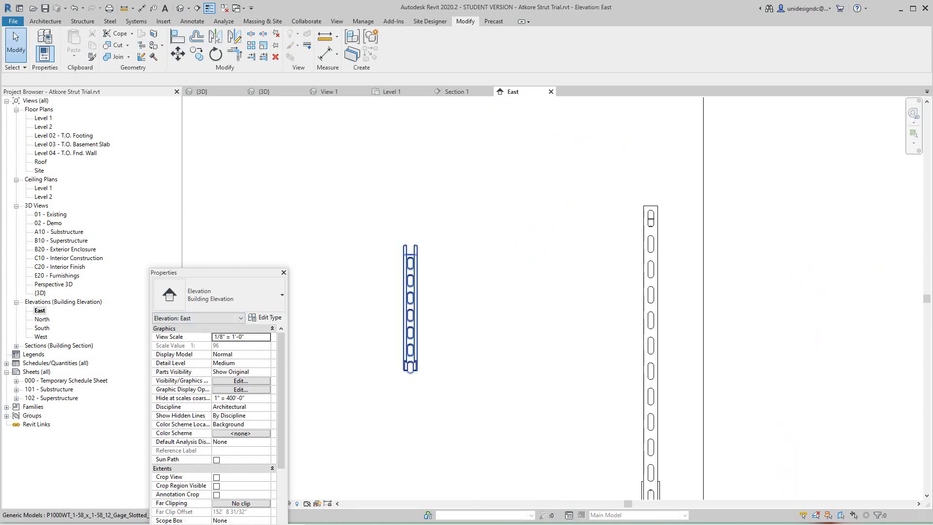
{"action": "key", "text": "a"}
{"action": "key", "text": "l"}
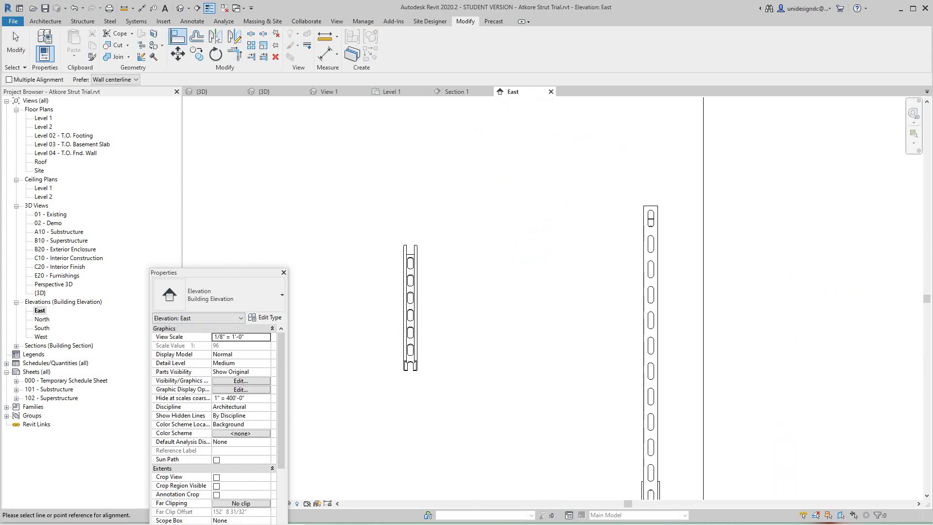
{"action": "left_click", "coordinate": [651, 307]}
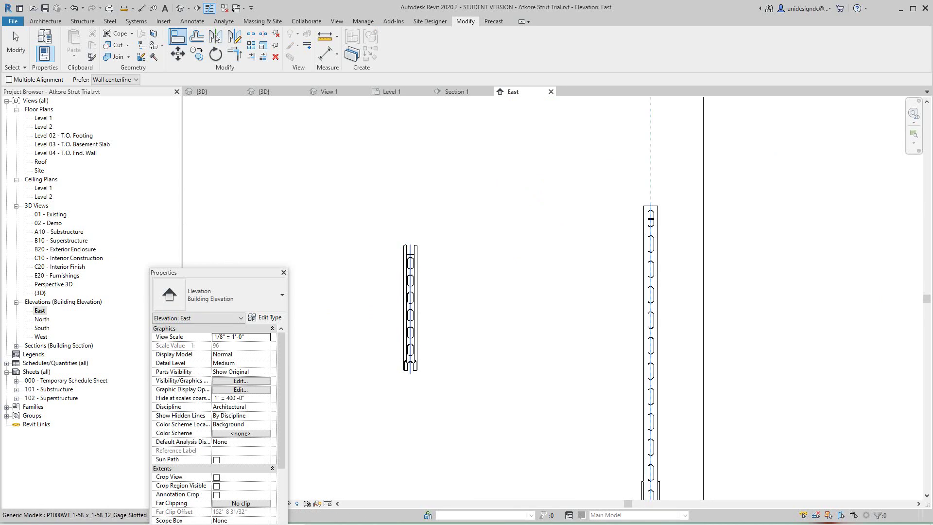
{"action": "left_click", "coordinate": [410, 310]}
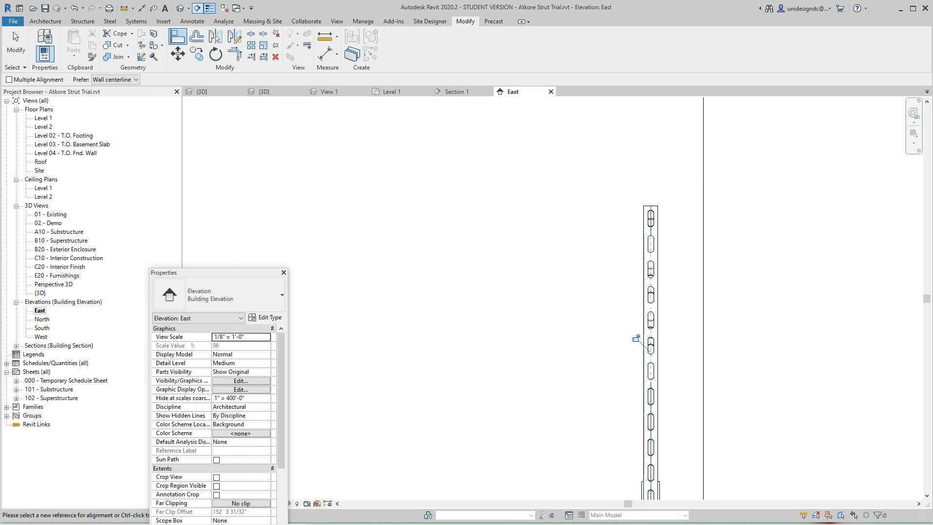
Step: Examine in the 3D view how the aligned diagonal beam fits between the frame's posts
{"action": "left_click", "coordinate": [180, 8]}
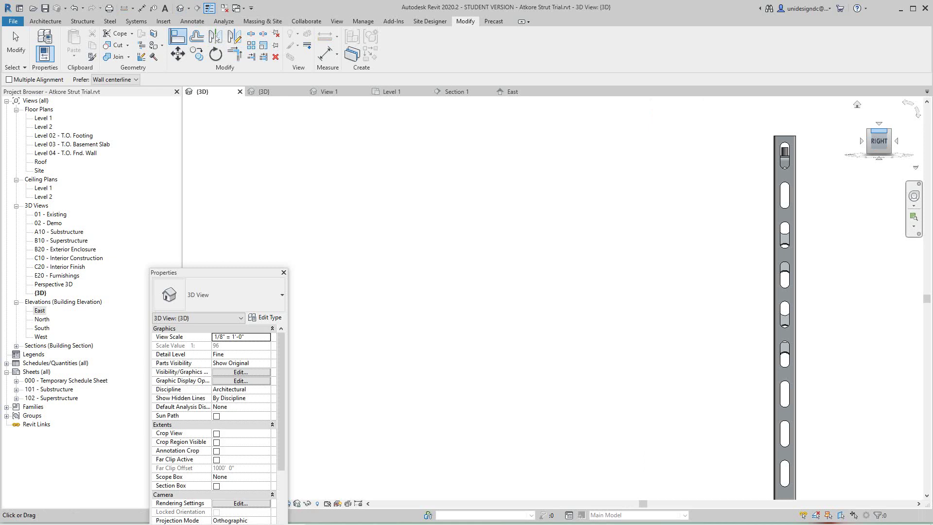
{"action": "left_click_drag", "start_coordinate": [879, 141], "coordinate": [866, 149]}
{"action": "middle_click_drag", "start_coordinate": [821, 213], "coordinate": [767, 257]}
{"action": "middle_click_drag", "start_coordinate": [913, 182], "coordinate": [725, 226]}
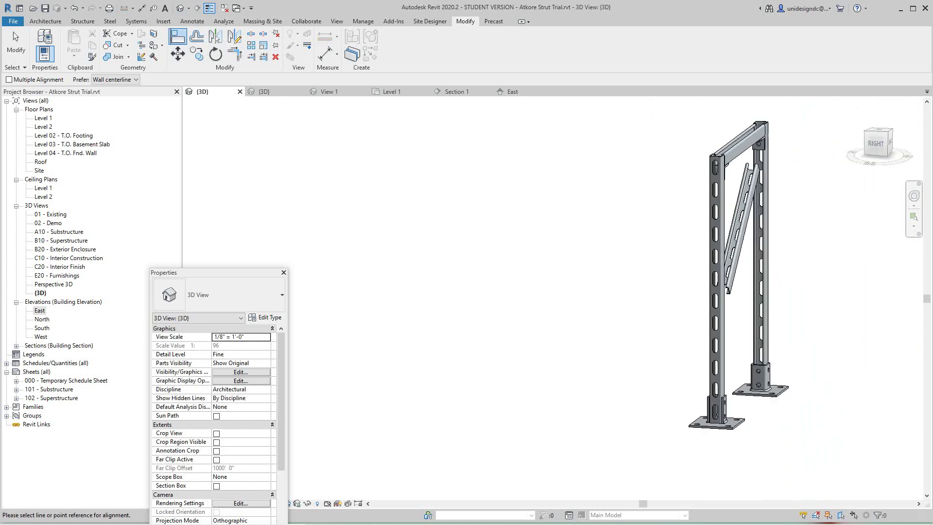
{"action": "scroll", "coordinate": [782, 220], "scroll_direction": "up", "scroll_amount": 3}
{"action": "middle_click_drag", "start_coordinate": [781, 221], "coordinate": [750, 279]}
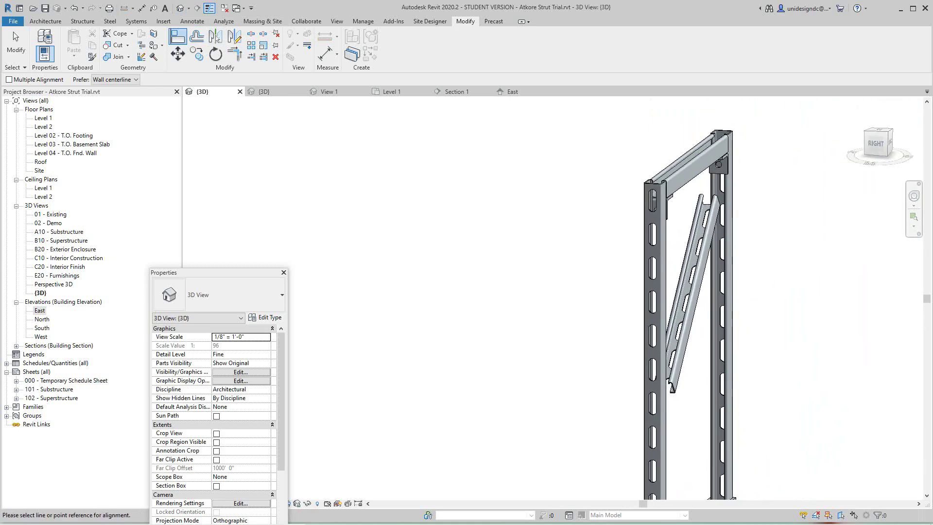
{"action": "scroll", "coordinate": [794, 253], "scroll_direction": "down", "scroll_amount": 1}
{"action": "middle_click_drag", "start_coordinate": [794, 253], "coordinate": [658, 222]}
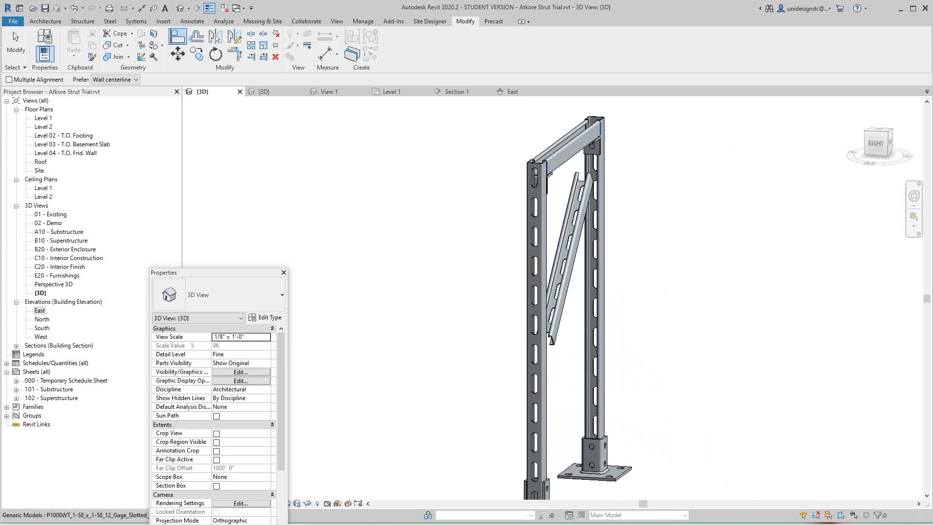
{"action": "scroll", "coordinate": [612, 152], "scroll_direction": "down", "scroll_amount": 1}
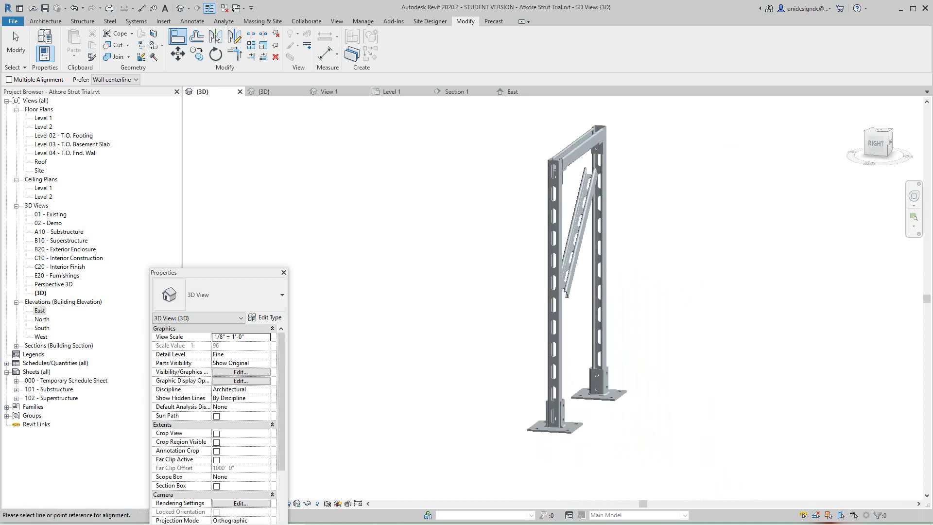
{"action": "scroll", "coordinate": [608, 153], "scroll_direction": "up", "scroll_amount": 3}
{"action": "scroll", "coordinate": [575, 148], "scroll_direction": "up", "scroll_amount": 2}
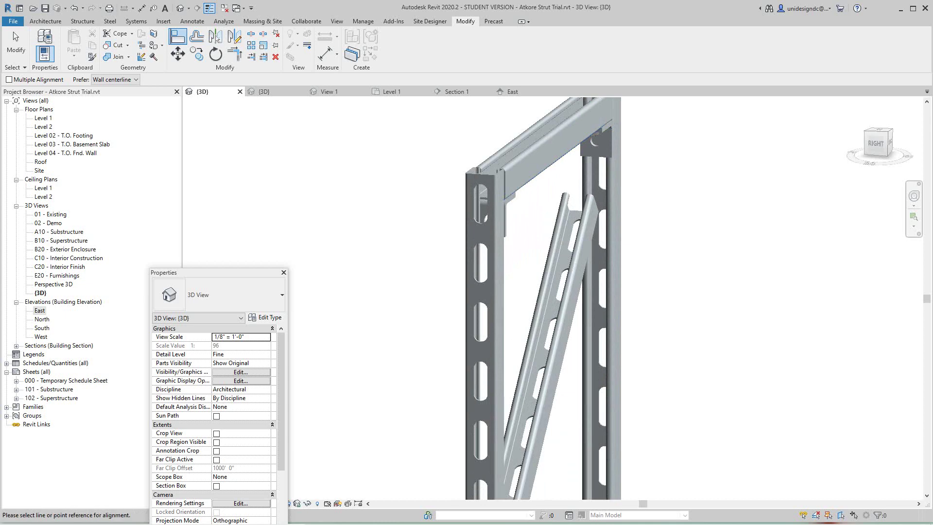
{"action": "scroll", "coordinate": [593, 153], "scroll_direction": "down", "scroll_amount": 4}
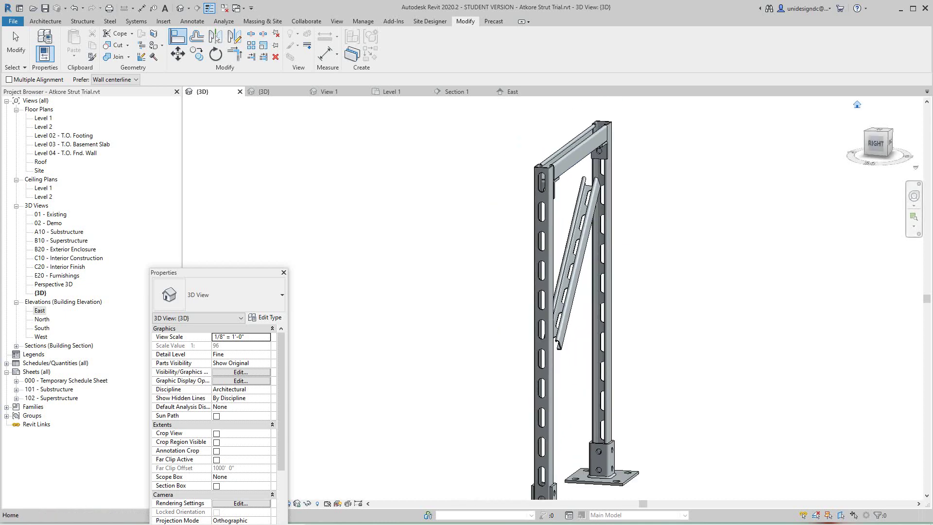
{"action": "left_click", "coordinate": [856, 104]}
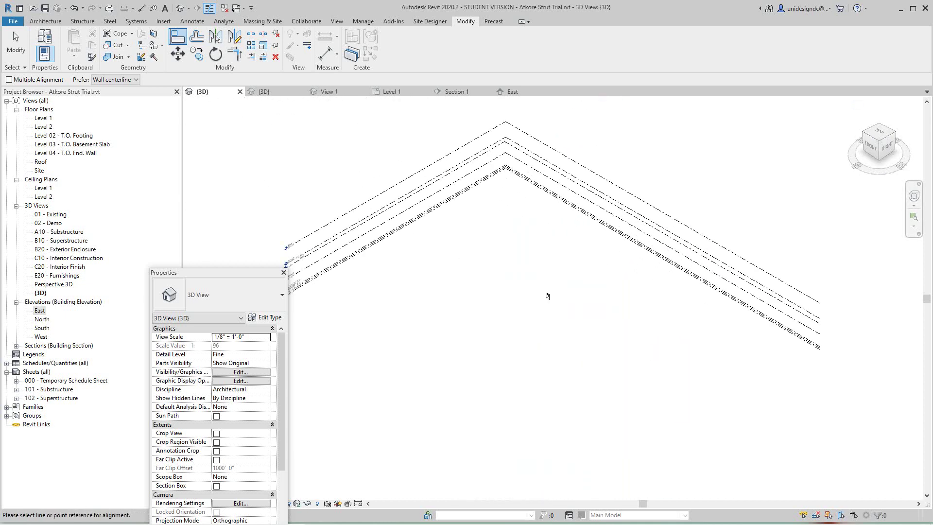